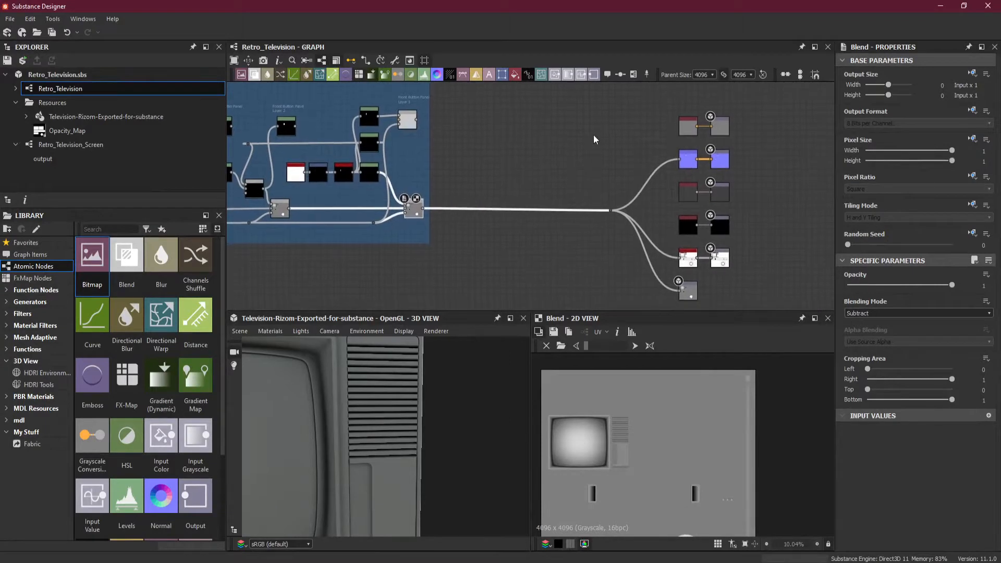
Step: Shift the group of output nodes farther from the blue frame and insert a Blend node on the link feeding them
{"action": "left_click_drag", "start_coordinate": [600, 101], "coordinate": [775, 311]}
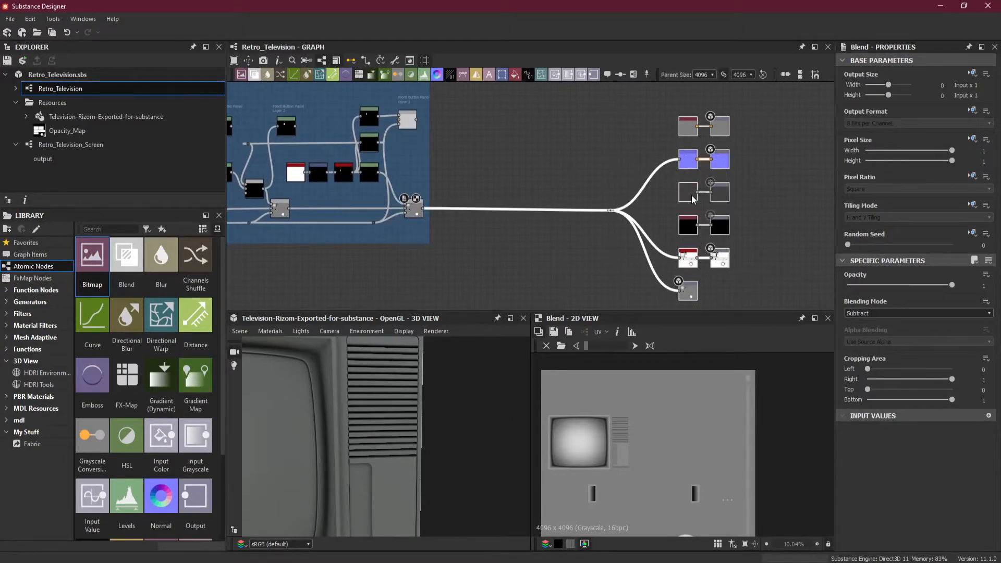
{"action": "left_click_drag", "start_coordinate": [694, 201], "coordinate": [816, 201]}
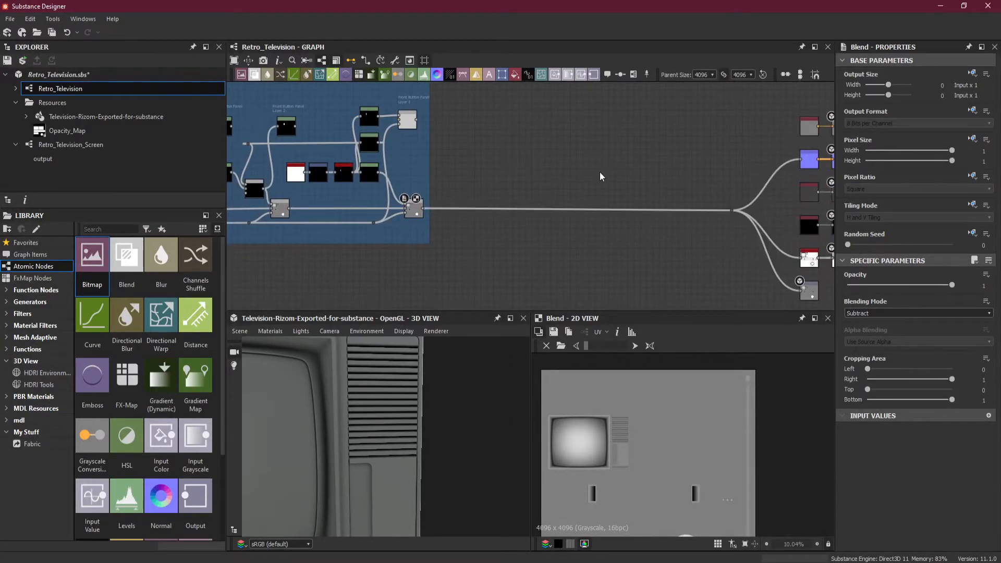
{"action": "scroll", "coordinate": [599, 174], "scroll_direction": "up", "scroll_amount": 2}
{"action": "left_click_drag", "start_coordinate": [621, 183], "coordinate": [652, 243]}
{"action": "key", "text": "space"}
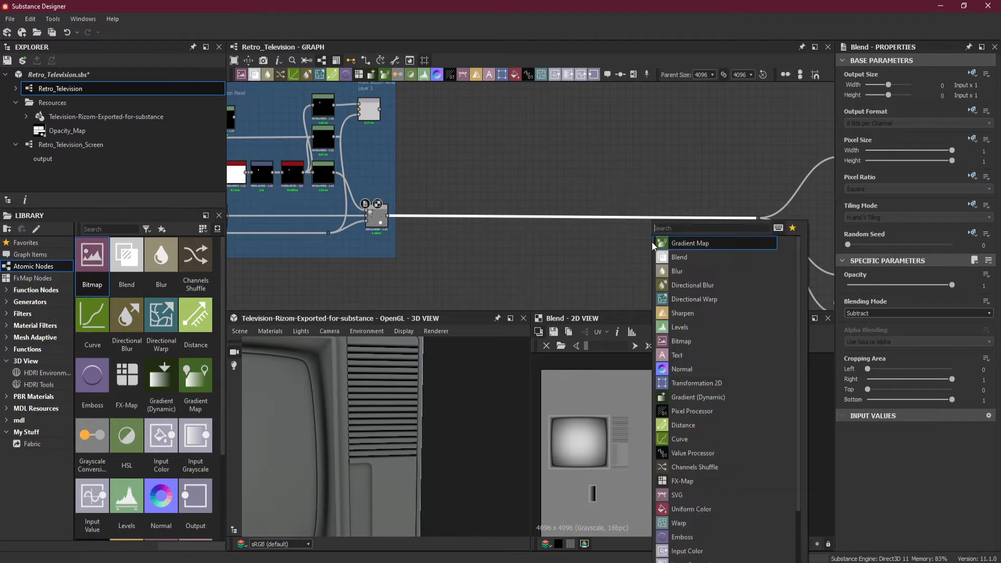
{"action": "left_click", "coordinate": [705, 254]}
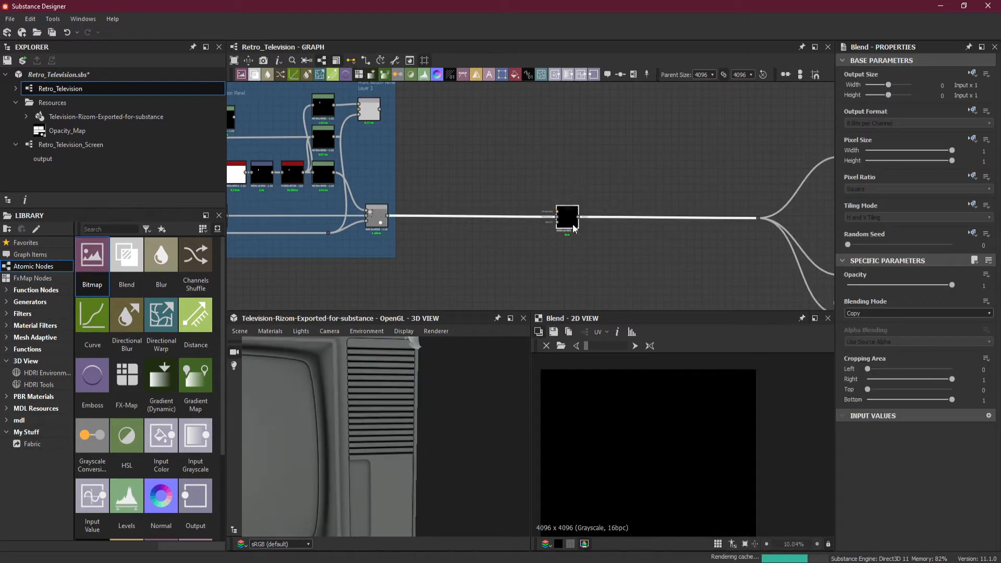
Step: Place the new Blend node in line on the link, closer to the outputs, and set its blending mode to Add (Linear Dodge)
{"action": "left_click_drag", "start_coordinate": [568, 226], "coordinate": [636, 229]}
{"action": "scroll", "coordinate": [636, 229], "scroll_direction": "up", "scroll_amount": 2}
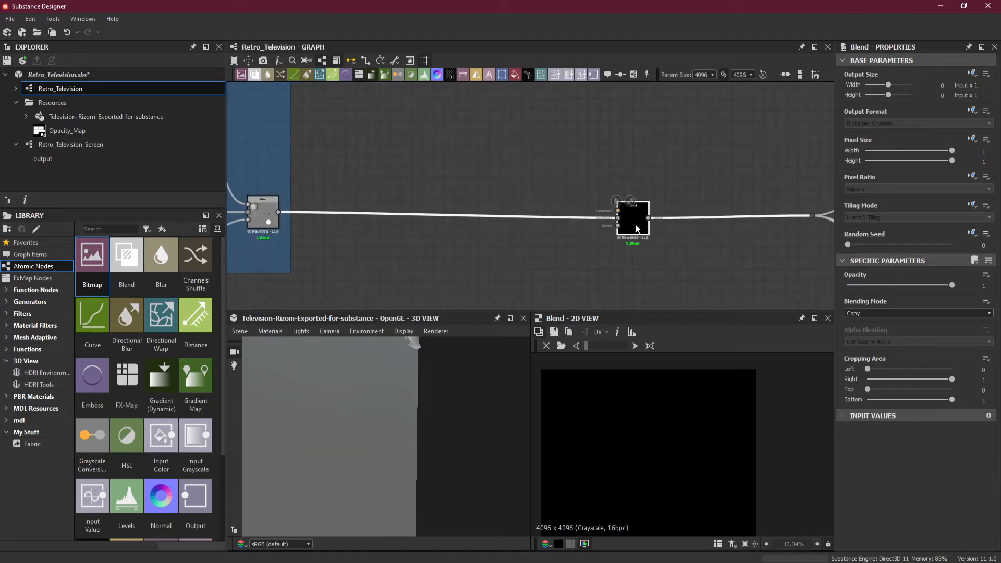
{"action": "left_click_drag", "start_coordinate": [633, 223], "coordinate": [635, 224]}
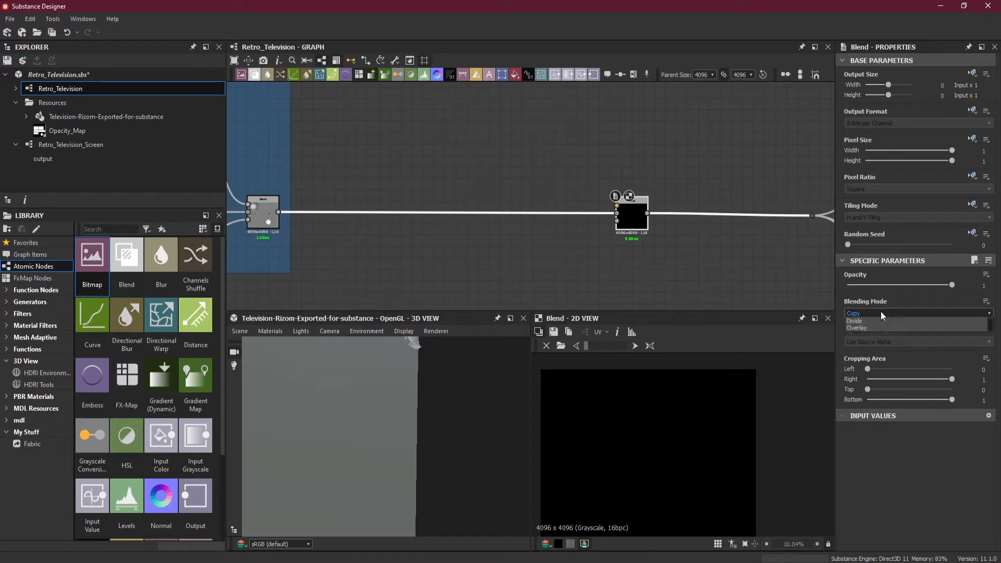
{"action": "left_click", "coordinate": [880, 313]}
{"action": "left_click", "coordinate": [880, 329]}
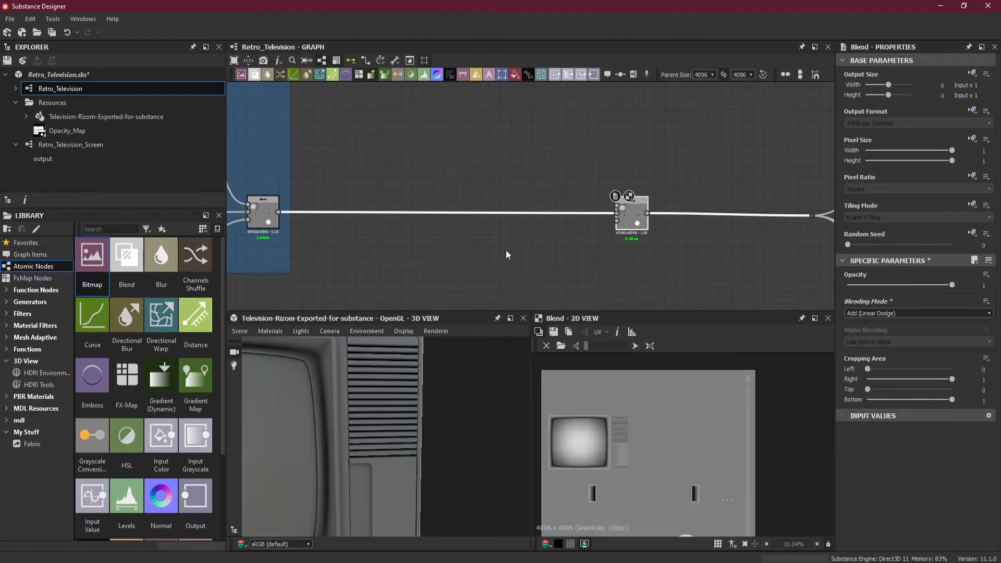
Step: Add a BnW Spots 1 noise node and place it above the main link, between the blue frame and the new Blend node
{"action": "scroll", "coordinate": [558, 199], "scroll_direction": "down", "scroll_amount": 2}
{"action": "middle_click_drag", "start_coordinate": [521, 186], "coordinate": [525, 199]}
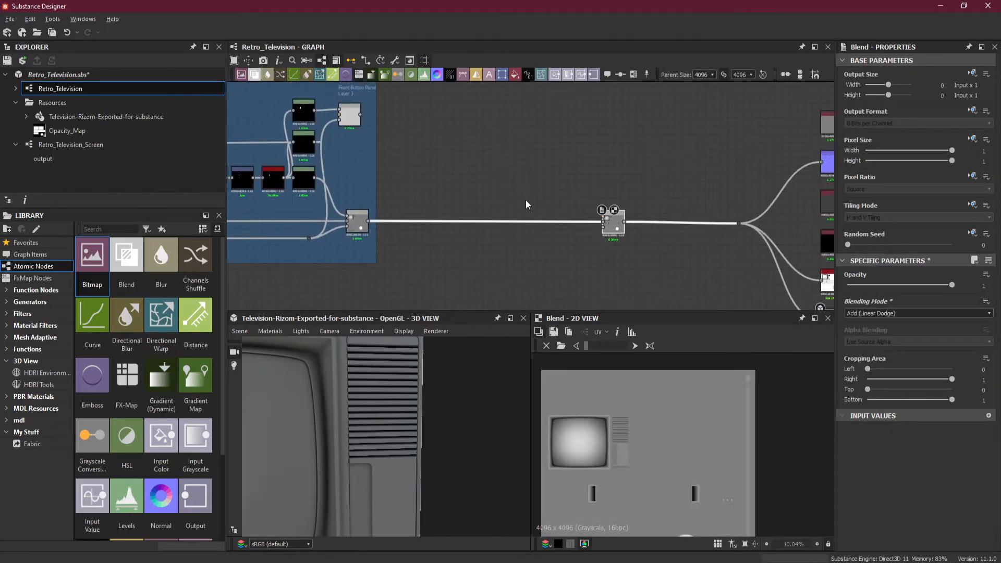
{"action": "scroll", "coordinate": [505, 162], "scroll_direction": "up", "scroll_amount": 1}
{"action": "key", "text": "space"}
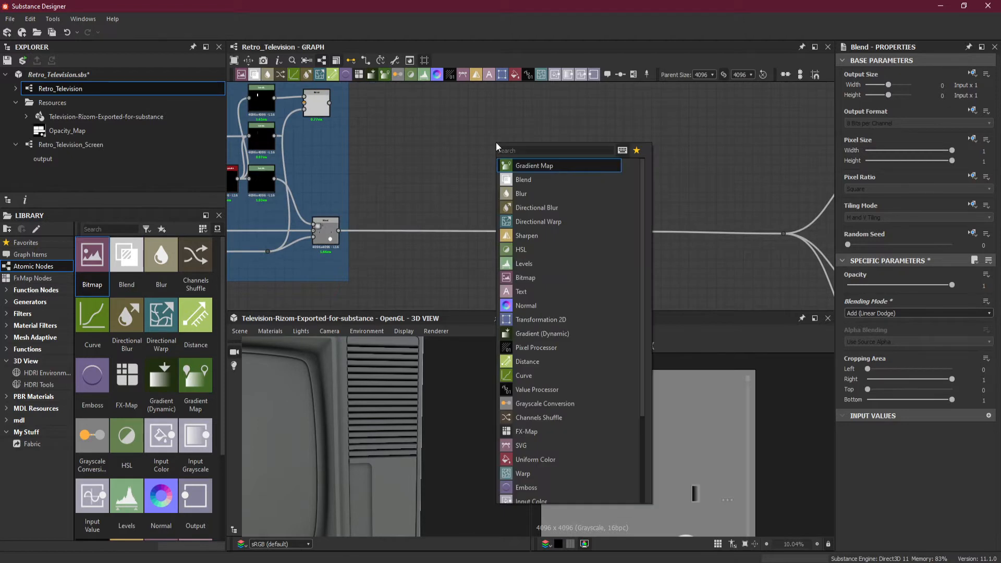
{"action": "type", "text": "spot"}
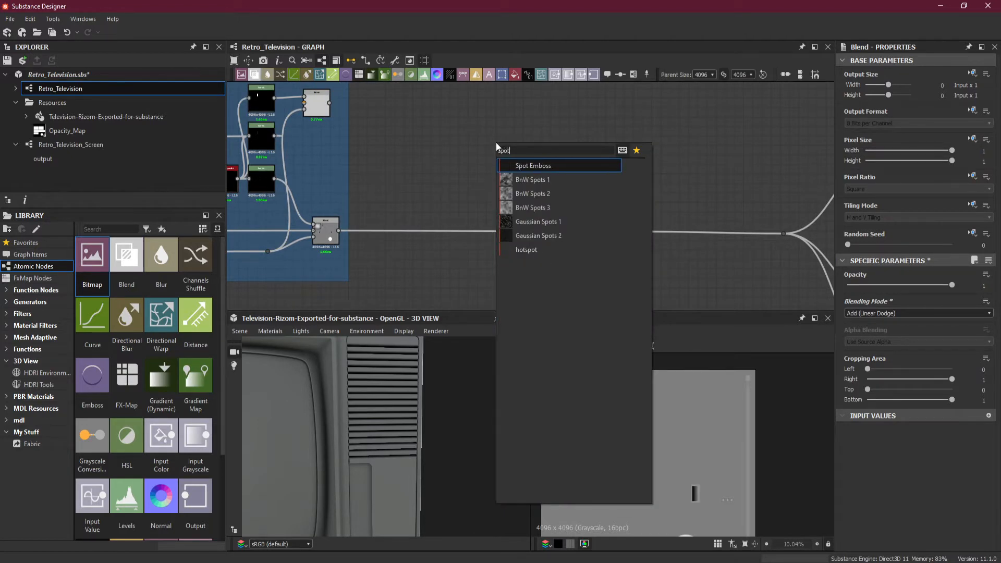
{"action": "left_click", "coordinate": [529, 179]}
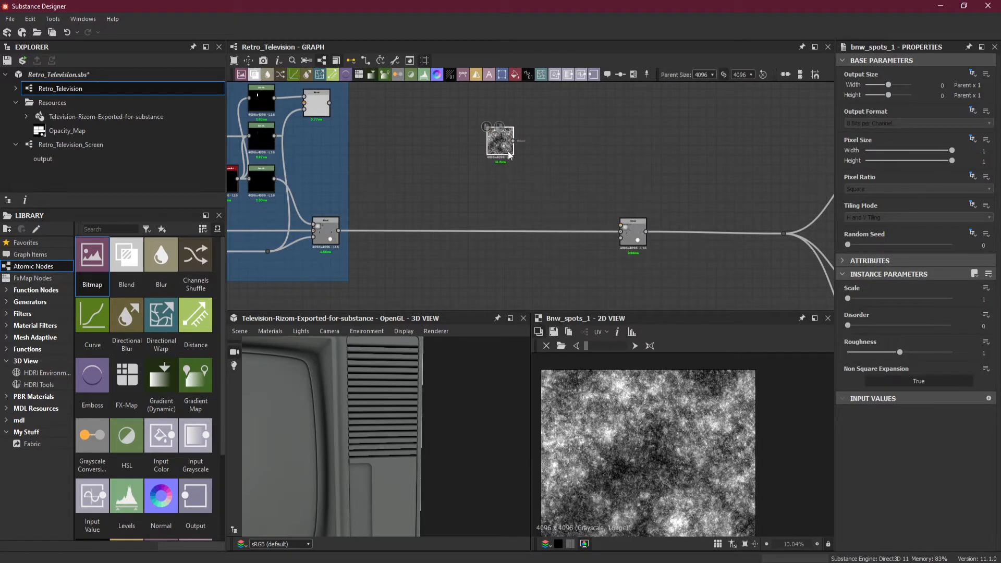
{"action": "left_click_drag", "start_coordinate": [503, 152], "coordinate": [486, 199]}
{"action": "scroll", "coordinate": [487, 196], "scroll_direction": "up", "scroll_amount": 3}
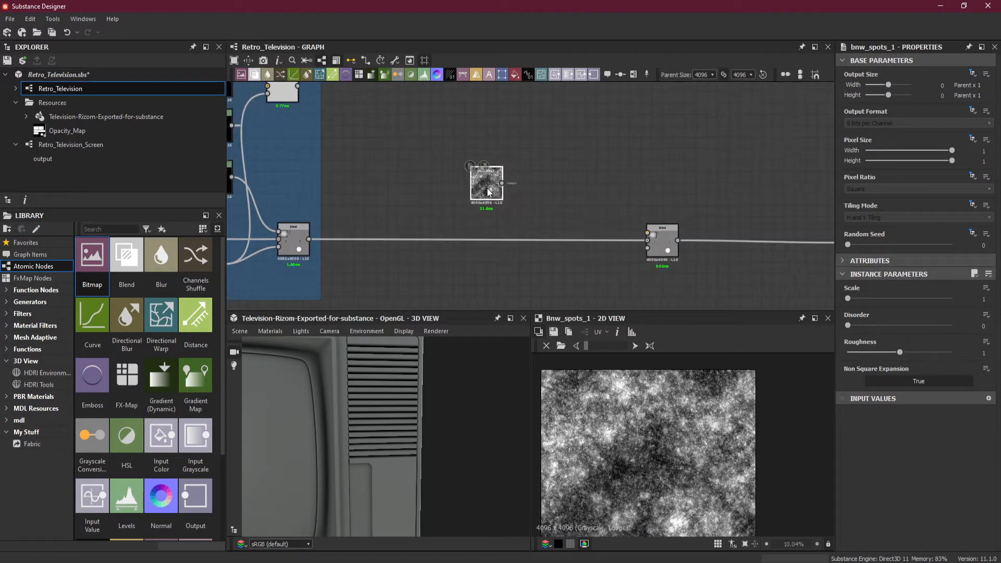
{"action": "scroll", "coordinate": [652, 371], "scroll_direction": "up", "scroll_amount": 1}
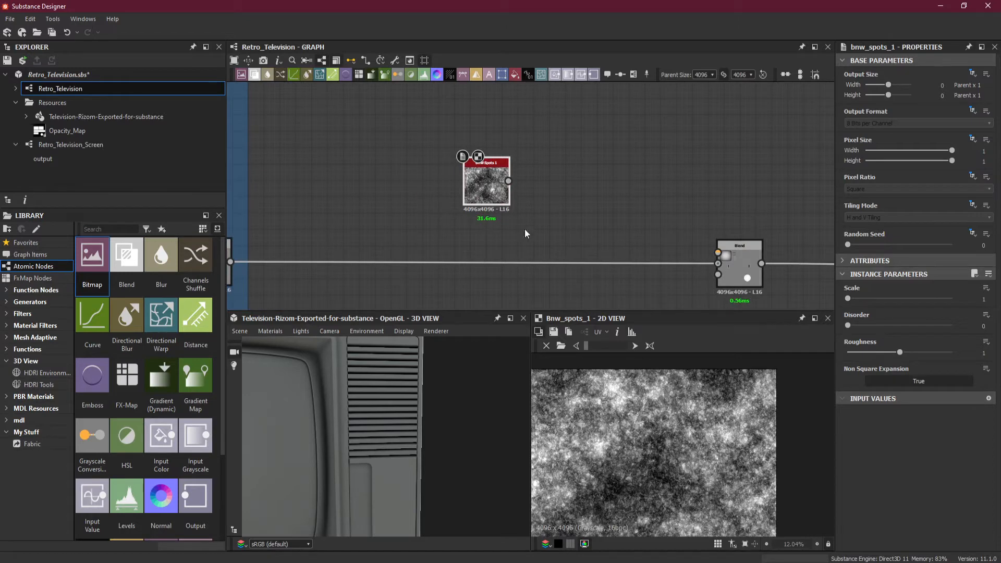
Step: Add a Levels node after BnW Spots 1 and raise its input black point so only the brightest specks remain
{"action": "left_click", "coordinate": [423, 76]}
{"action": "mouse_move", "coordinate": [988, 305]}
{"action": "left_mouse_down"}
{"action": "mouse_move", "coordinate": [933, 308]}
{"action": "mouse_move", "coordinate": [991, 308]}
{"action": "left_mouse_up"}
{"action": "left_click_drag", "start_coordinate": [855, 305], "coordinate": [973, 311]}
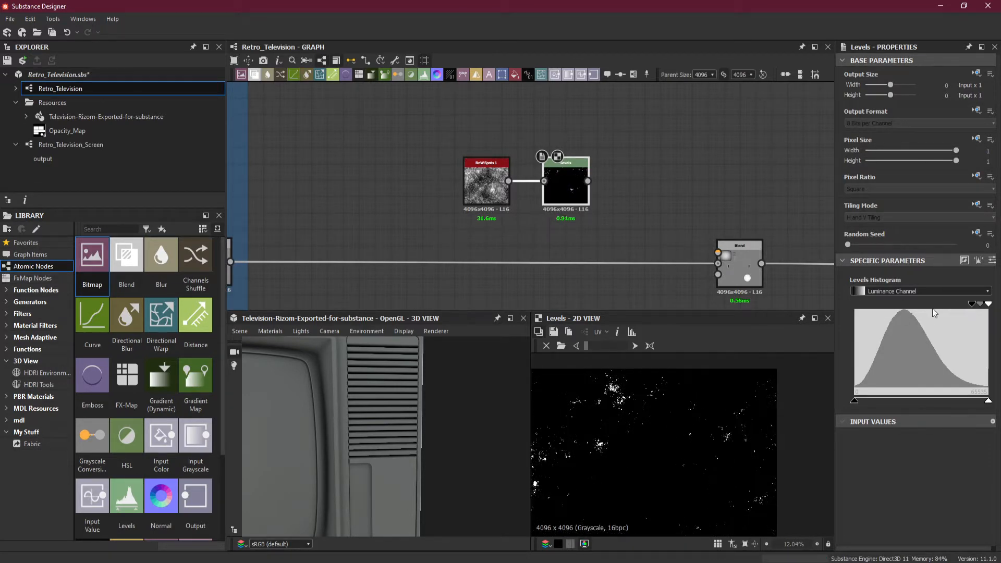
Step: Set the Scale of the BnW Spots 1 node to 8
{"action": "left_click", "coordinate": [502, 201]}
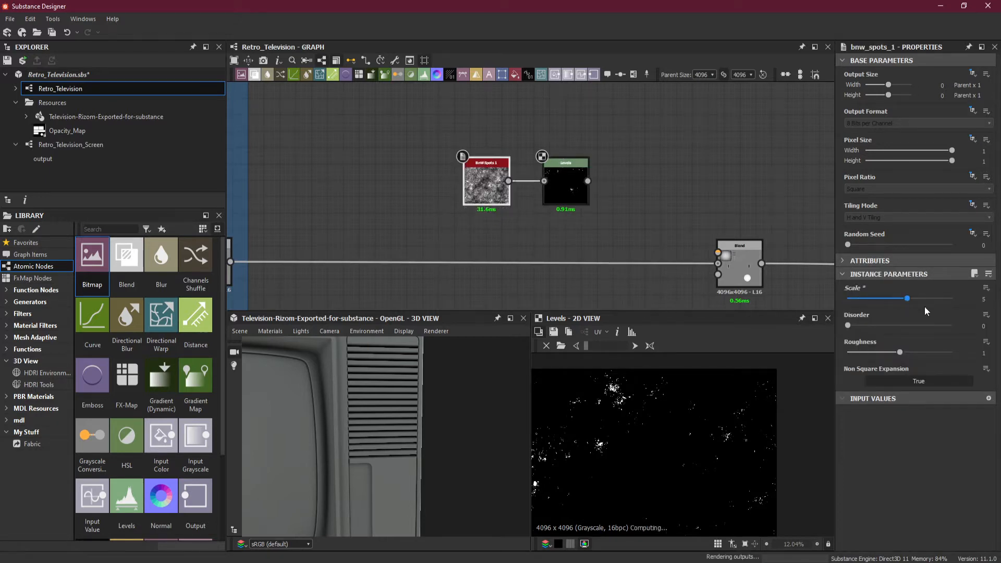
{"action": "left_click_drag", "start_coordinate": [907, 297], "coordinate": [952, 298]}
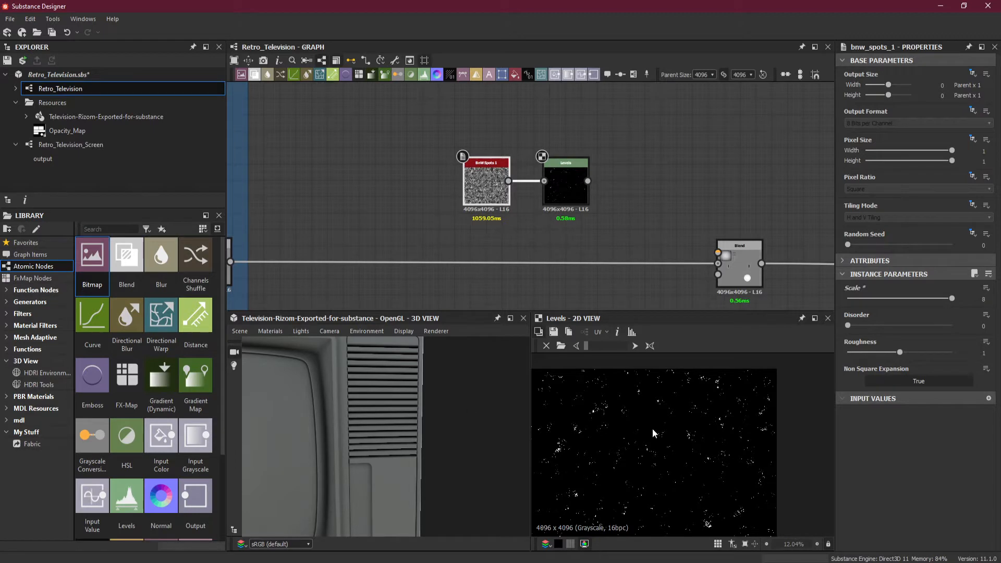
{"action": "scroll", "coordinate": [652, 428], "scroll_direction": "down", "scroll_amount": 2}
{"action": "scroll", "coordinate": [721, 398], "scroll_direction": "up", "scroll_amount": 2}
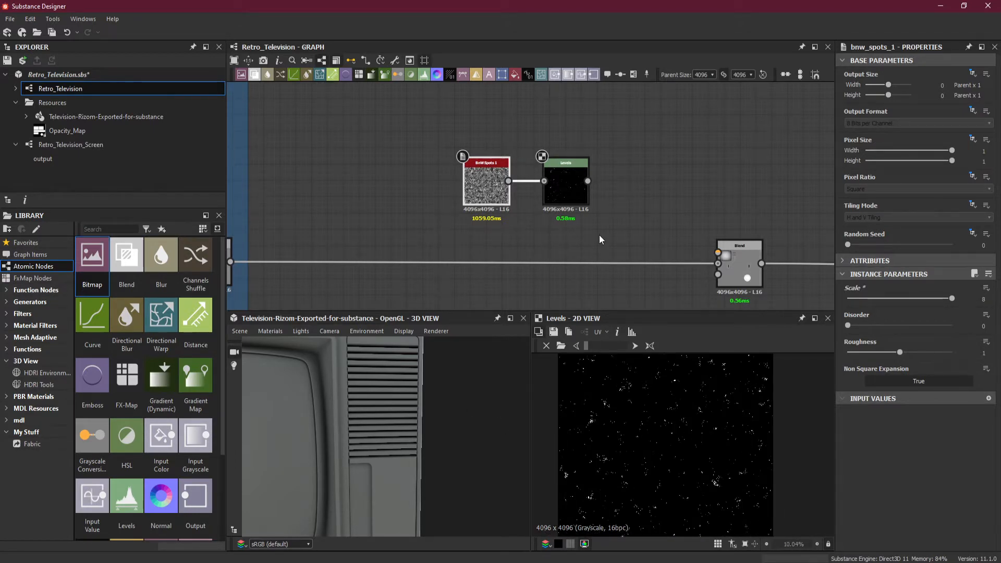
Step: Spread the BnW Spots 1 and Levels nodes apart and insert a Safe Transform Grayscale node on their connection
{"action": "mouse_move", "coordinate": [564, 200]}
{"action": "left_mouse_down"}
{"action": "mouse_move", "coordinate": [509, 200]}
{"action": "mouse_move", "coordinate": [573, 198]}
{"action": "left_mouse_up"}
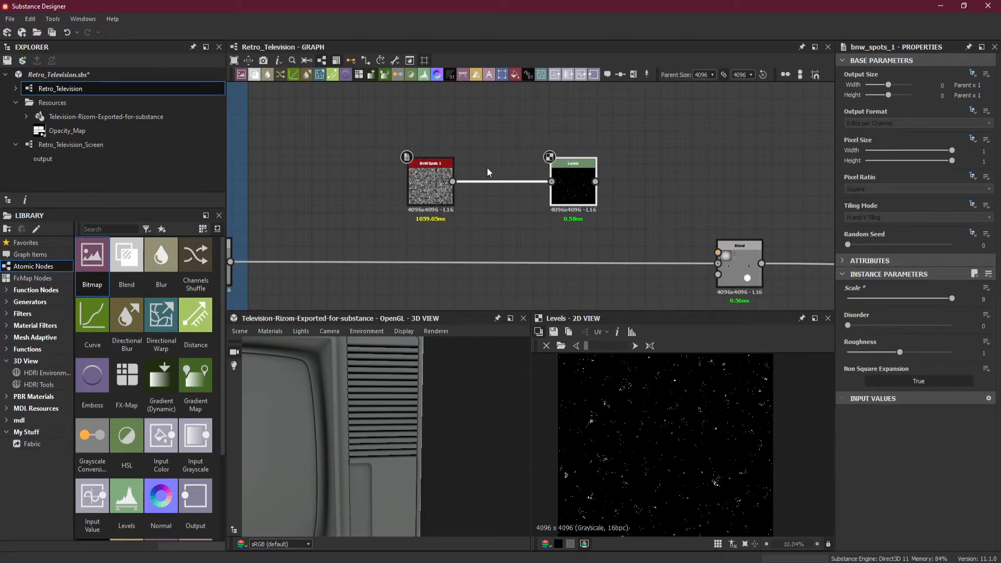
{"action": "key", "text": "space"}
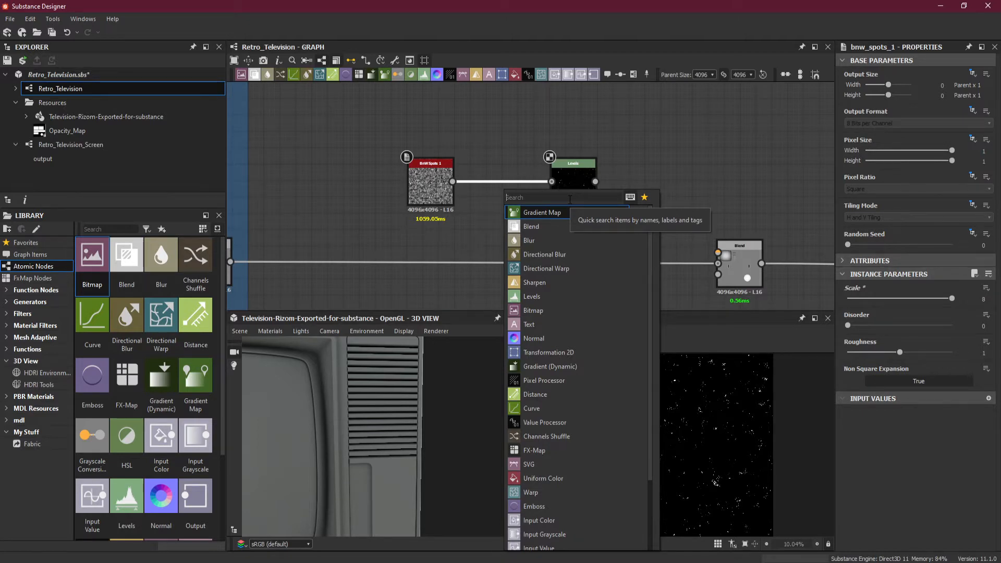
{"action": "type", "text": "f"}
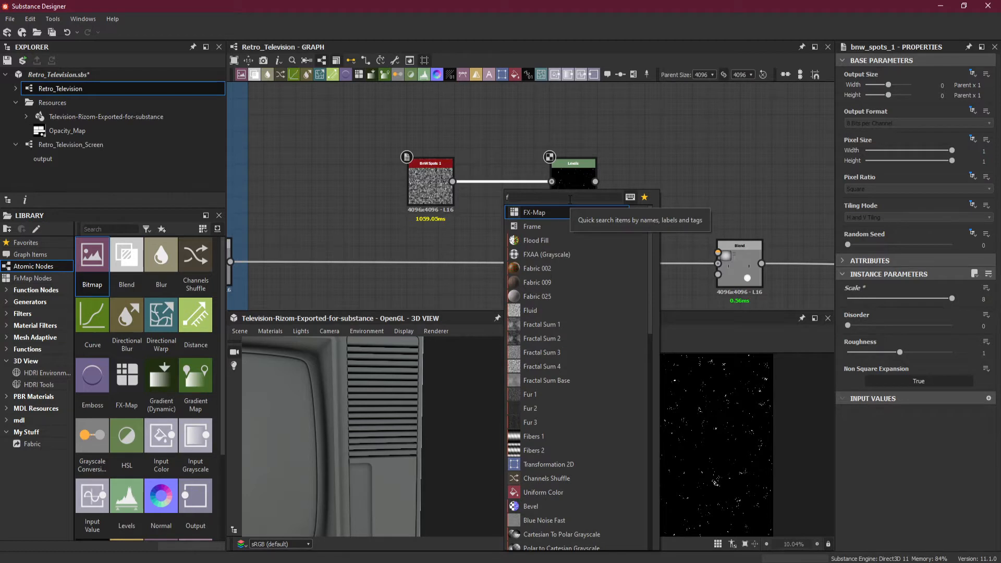
{"action": "type", "text": "r"}
{"action": "key", "text": "BackSpace"}
{"action": "key", "text": "BackSpace"}
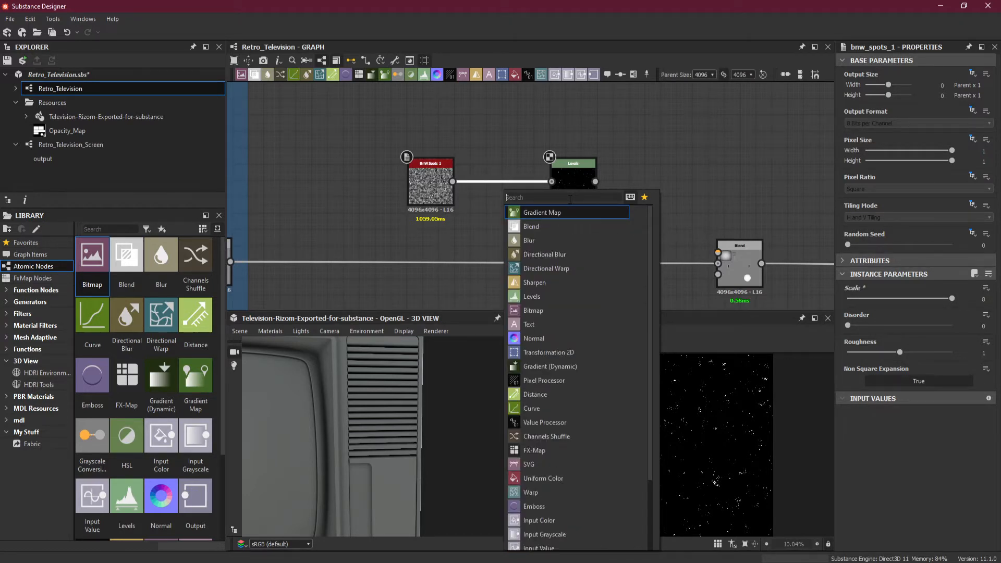
{"action": "type", "text": "safe"}
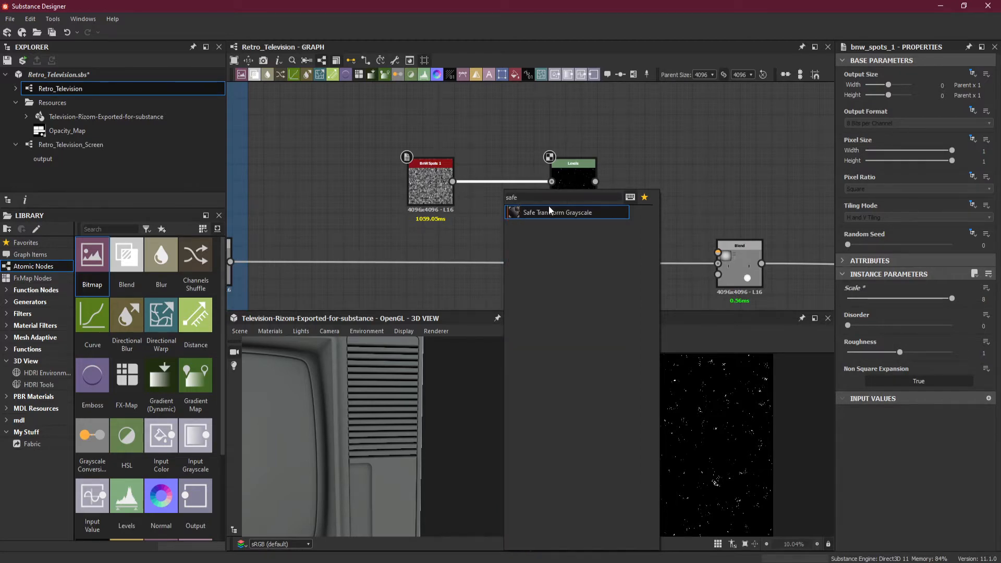
{"action": "left_click", "coordinate": [548, 207]}
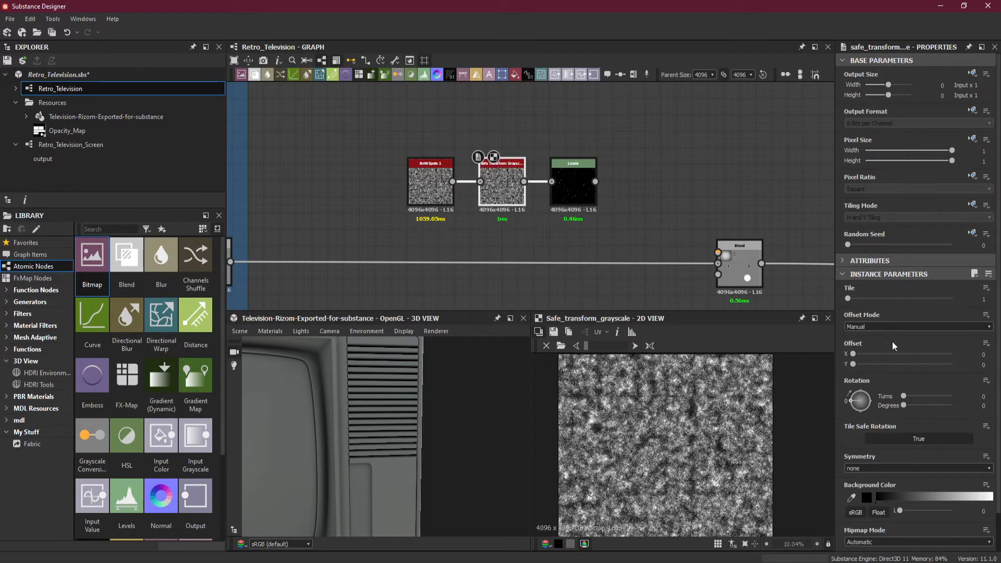
Step: Preview the Levels result in 2D, and set the Safe Transform Grayscale node's Tile to 13 and its rotation to 24 degrees
{"action": "left_click", "coordinate": [441, 195]}
{"action": "left_click", "coordinate": [501, 185]}
{"action": "double_click", "coordinate": [577, 192]}
{"action": "left_click", "coordinate": [518, 194]}
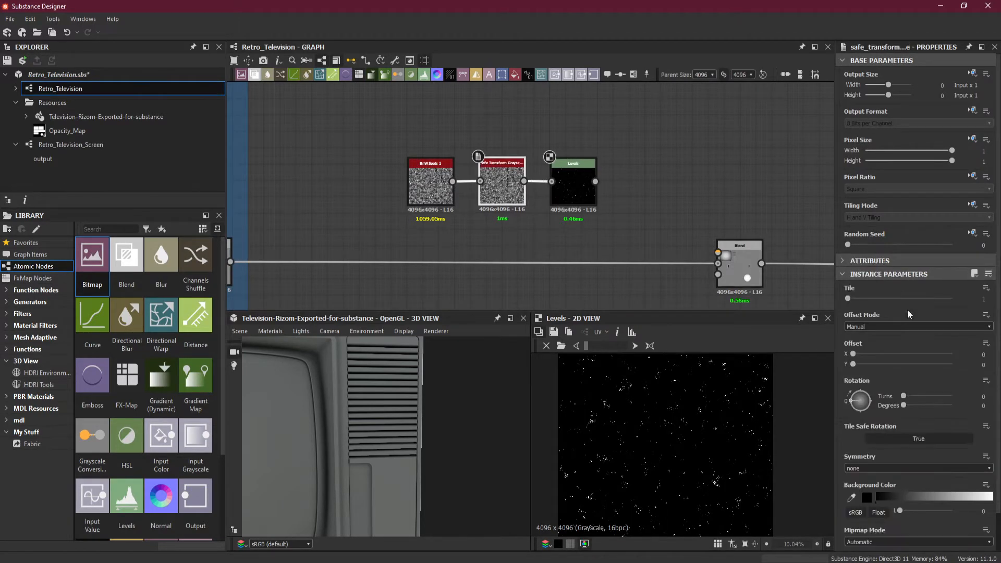
{"action": "left_click_drag", "start_coordinate": [848, 300], "coordinate": [930, 299]}
{"action": "scroll", "coordinate": [735, 400], "scroll_direction": "up", "scroll_amount": 3}
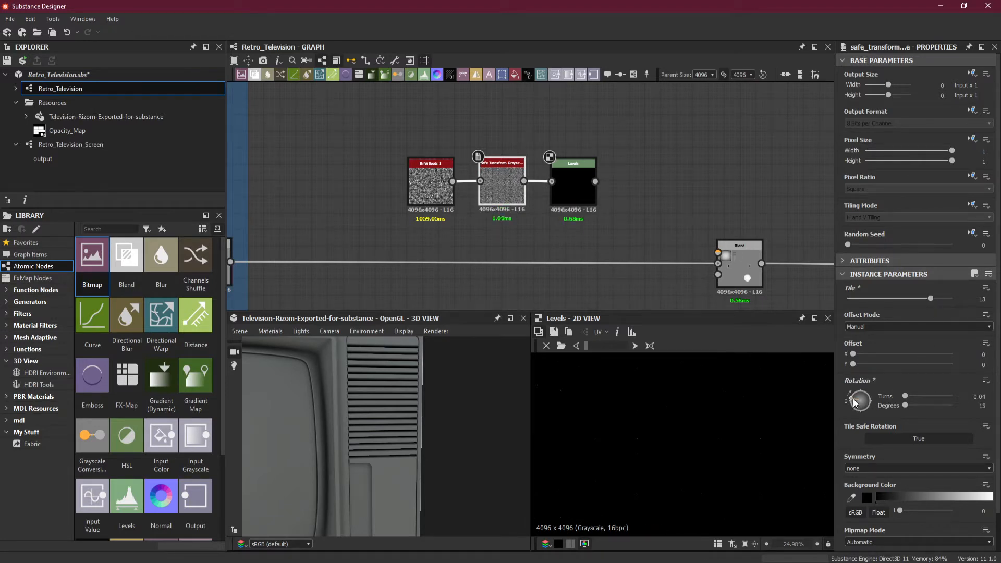
{"action": "left_click_drag", "start_coordinate": [853, 399], "coordinate": [852, 397]}
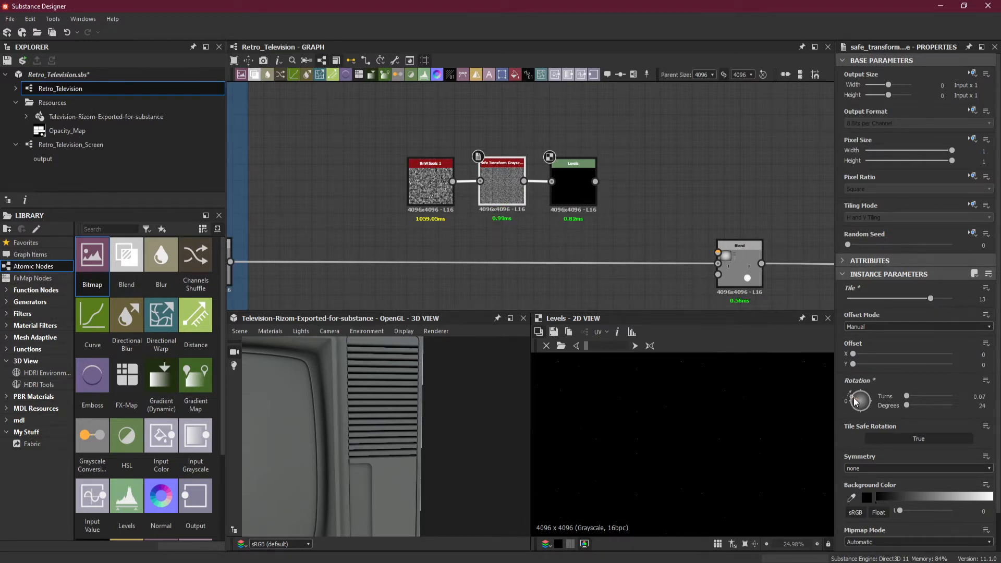
Step: Lower the Levels node's input black point so more small specks come through
{"action": "left_click", "coordinate": [566, 189]}
{"action": "left_click_drag", "start_coordinate": [971, 303], "coordinate": [943, 304]}
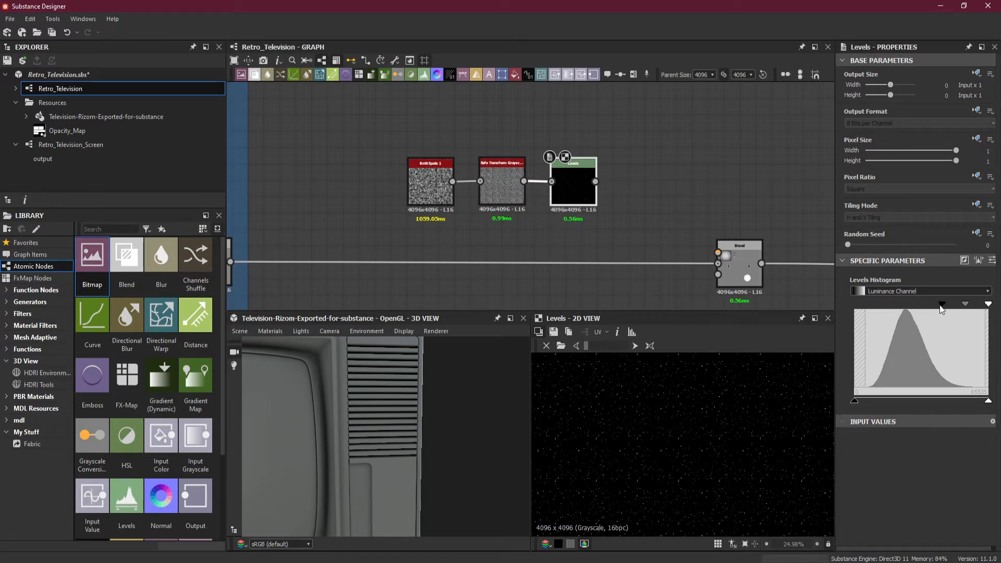
{"action": "left_click_drag", "start_coordinate": [941, 304], "coordinate": [945, 304]}
Step: Connect the Levels output to the new Blend node's foreground input and set its blending mode to Subtract
{"action": "left_click_drag", "start_coordinate": [595, 181], "coordinate": [718, 253]}
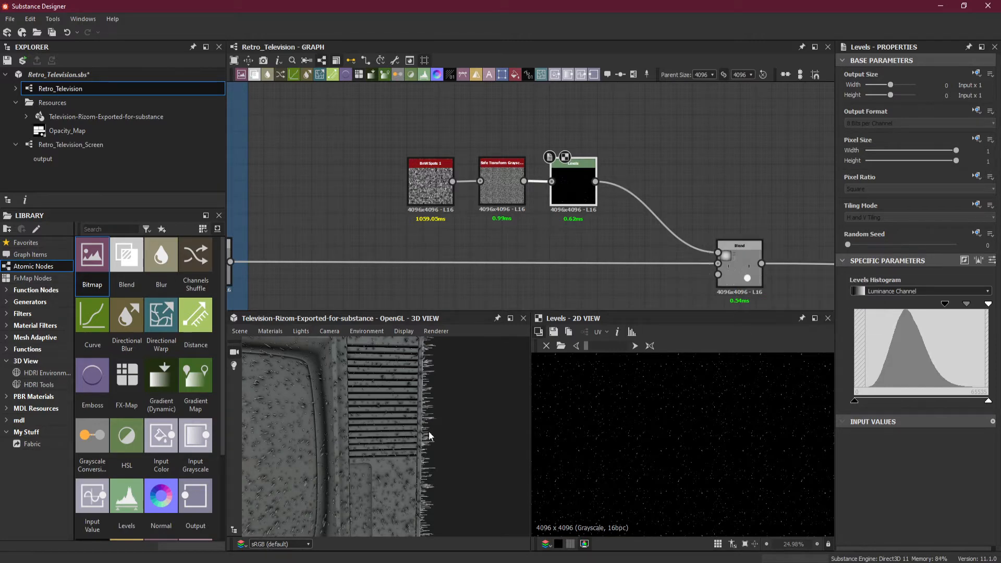
{"action": "scroll", "coordinate": [424, 433], "scroll_direction": "up", "scroll_amount": 5}
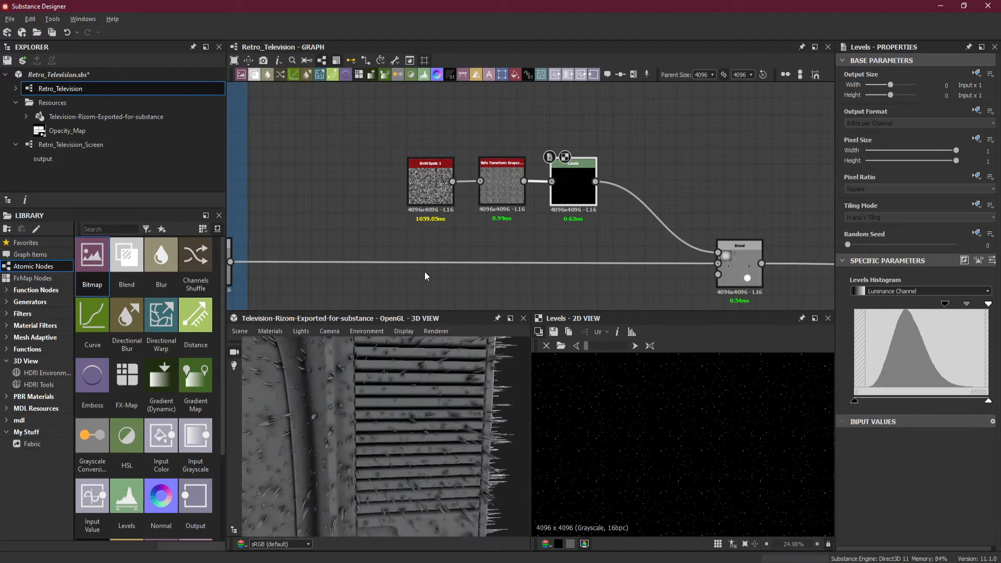
{"action": "left_click", "coordinate": [738, 264]}
{"action": "left_click", "coordinate": [911, 313]}
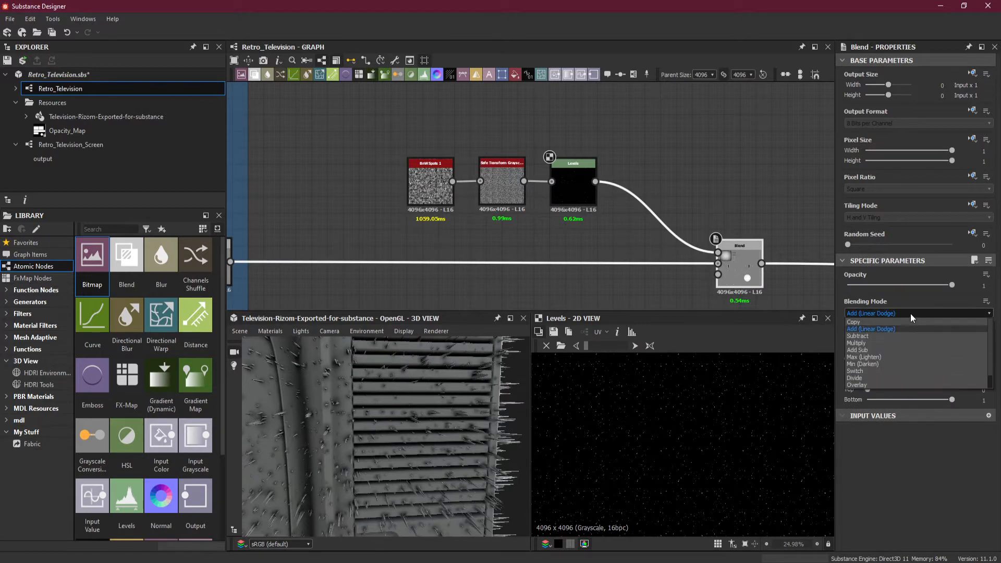
{"action": "left_click", "coordinate": [902, 334]}
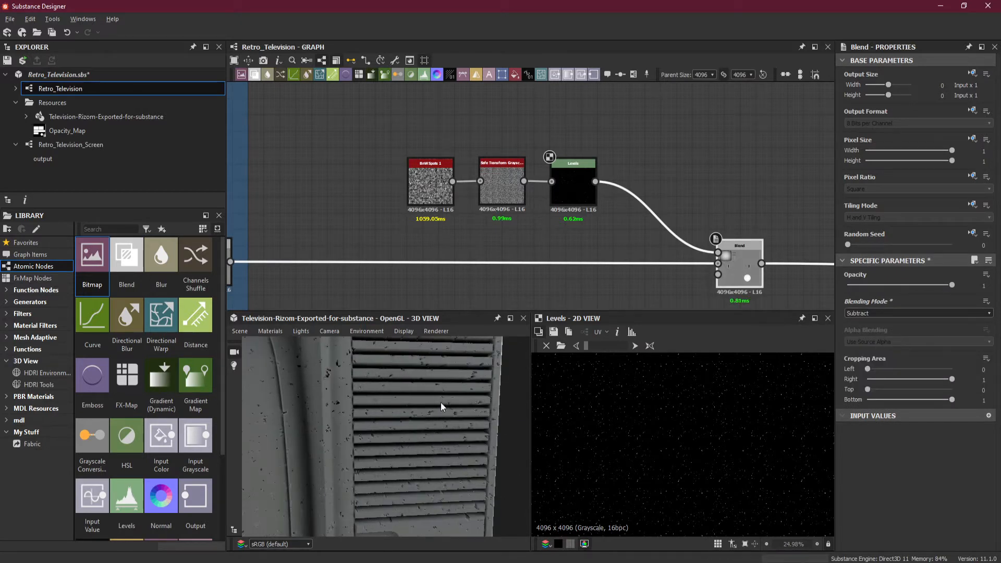
{"action": "scroll", "coordinate": [440, 401], "scroll_direction": "up", "scroll_amount": 5}
{"action": "right_click_drag", "start_coordinate": [445, 254], "coordinate": [446, 221]}
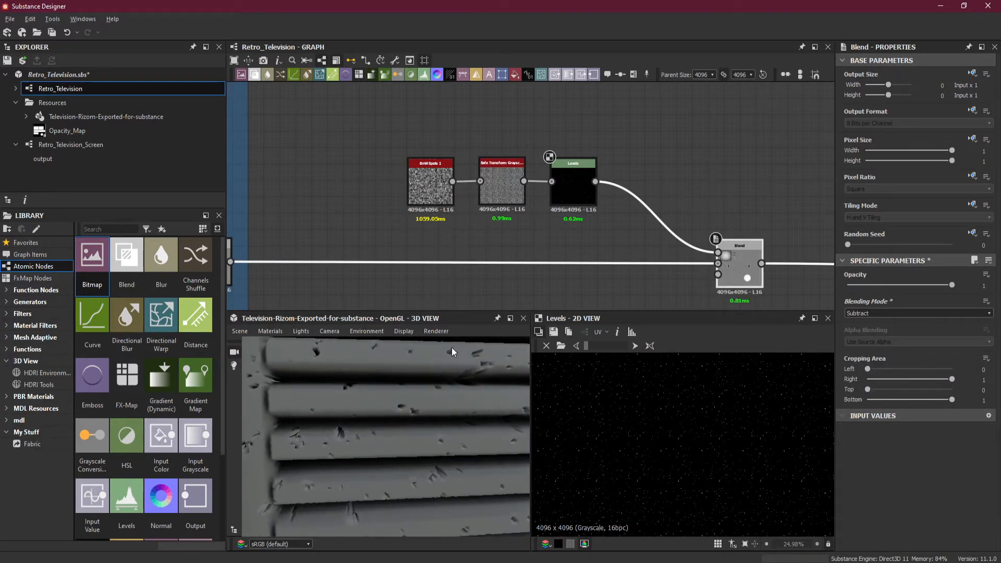
{"action": "left_click_drag", "start_coordinate": [452, 347], "coordinate": [455, 352]}
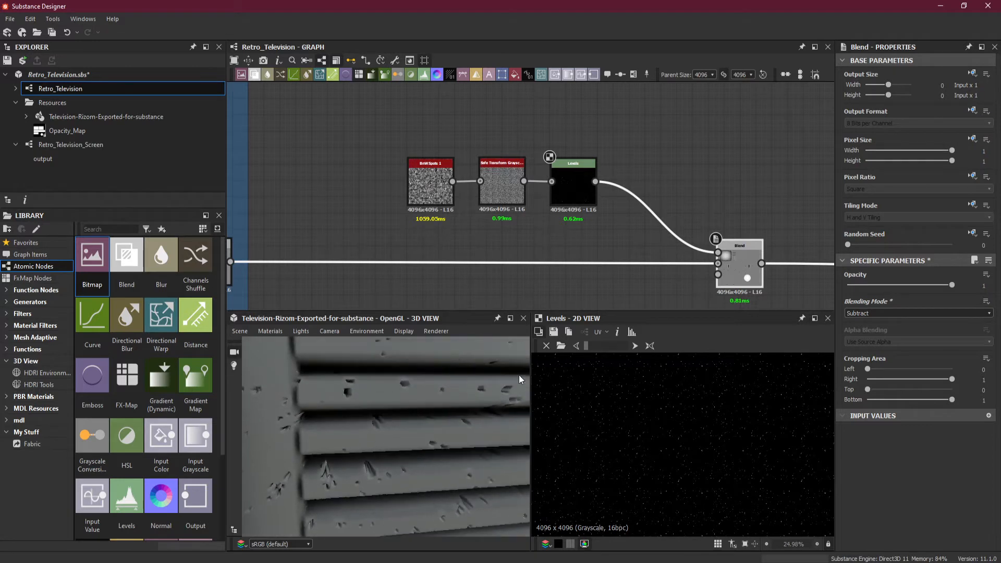
Step: Lower the Levels node's output white point close to black to make the subtracted pits much shallower
{"action": "left_click", "coordinate": [578, 192]}
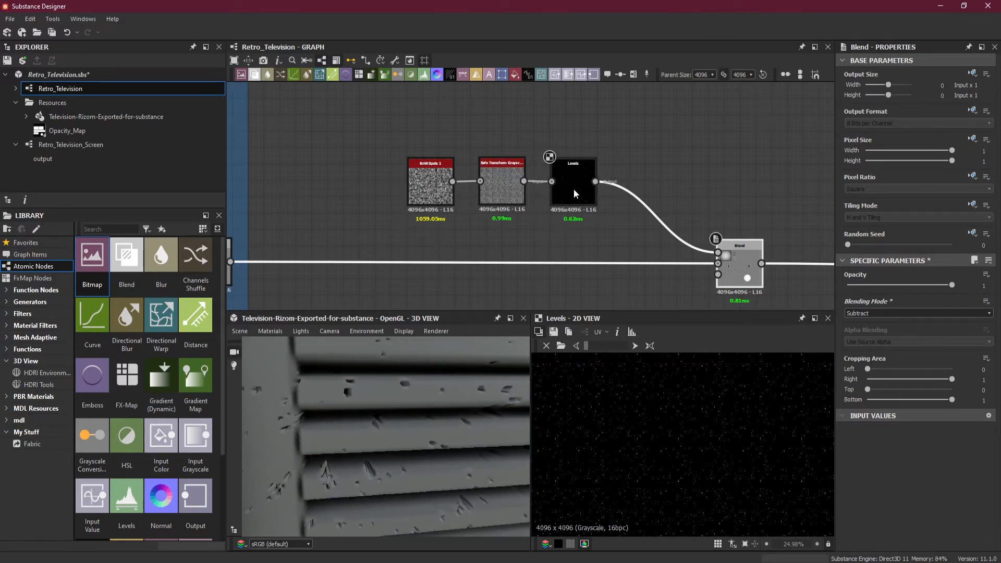
{"action": "left_click_drag", "start_coordinate": [988, 401], "coordinate": [863, 404]}
{"action": "scroll", "coordinate": [440, 446], "scroll_direction": "down", "scroll_amount": 5}
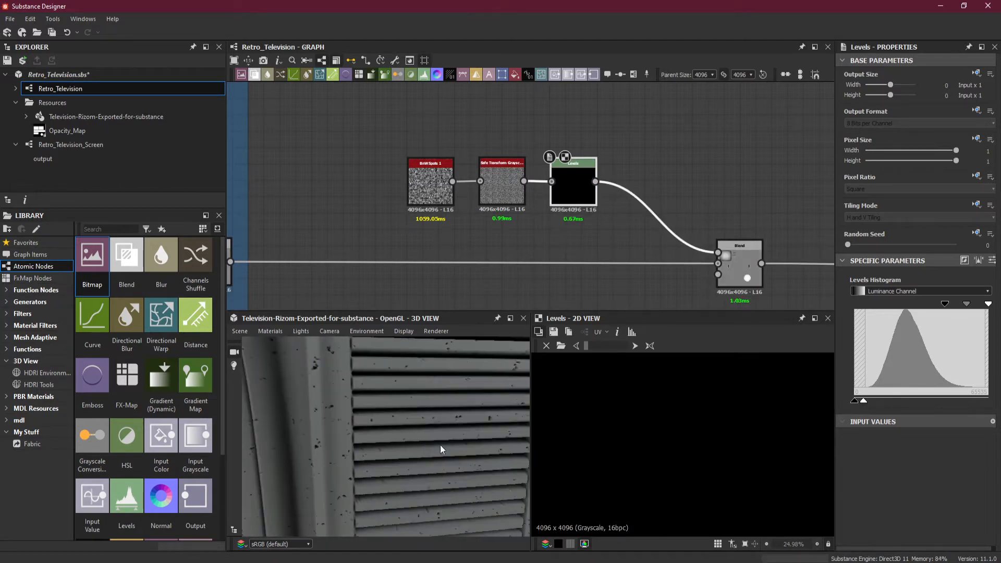
Step: Expose the Levels node's numeric parameters and try Level Out High at 0.04 and 0.01 for shallower pits
{"action": "left_click_drag", "start_coordinate": [440, 446], "coordinate": [447, 427]}
{"action": "middle_click_drag", "start_coordinate": [447, 427], "coordinate": [449, 326]}
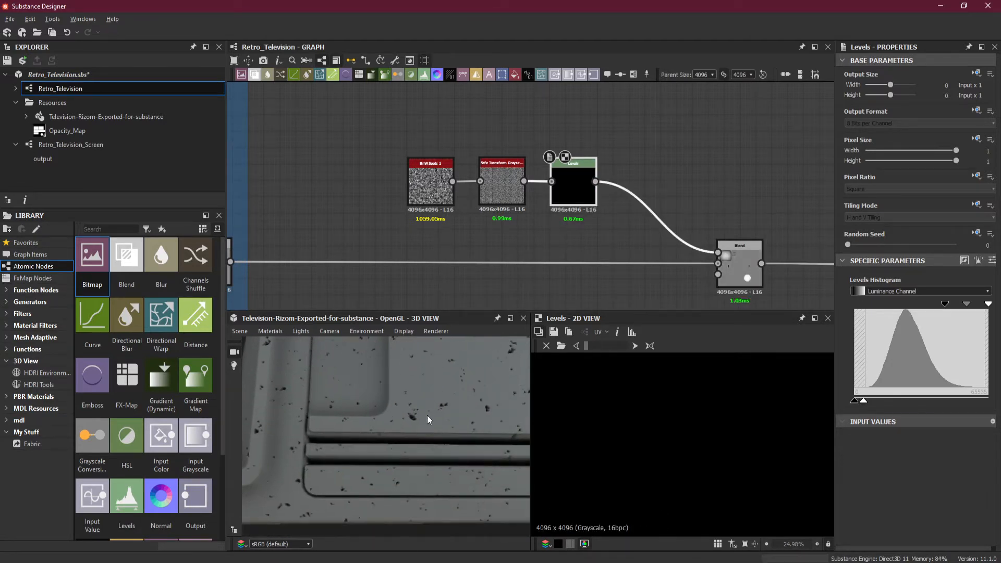
{"action": "left_click_drag", "start_coordinate": [427, 415], "coordinate": [439, 472]}
{"action": "middle_click_drag", "start_coordinate": [439, 472], "coordinate": [440, 408]}
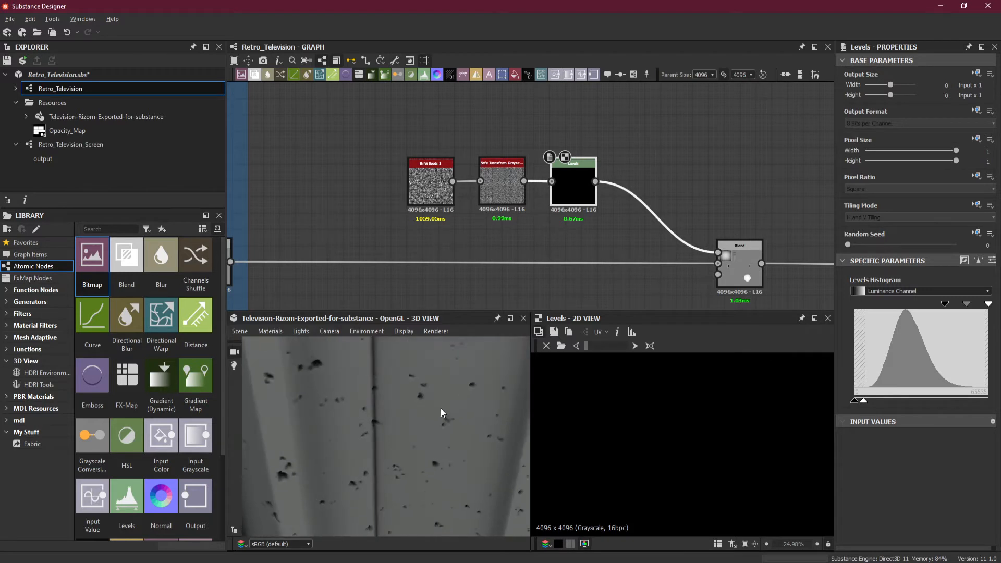
{"action": "left_click_drag", "start_coordinate": [440, 408], "coordinate": [446, 360]}
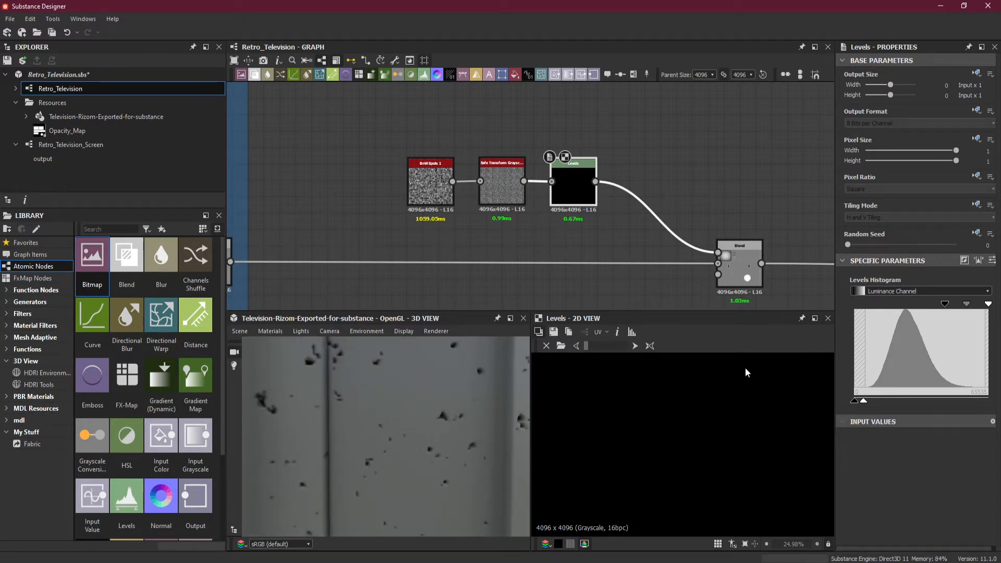
{"action": "left_click", "coordinate": [991, 260]}
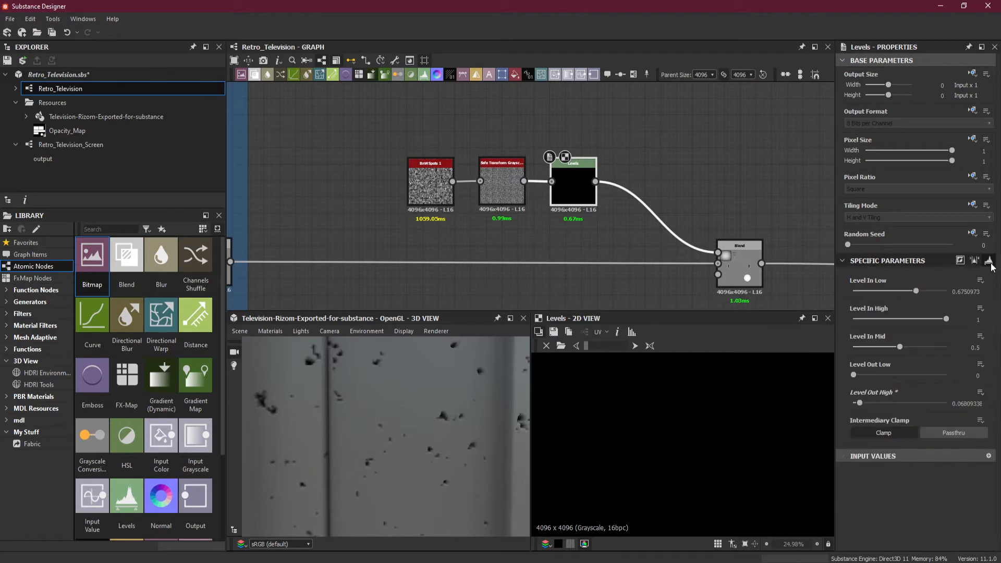
{"action": "double_click", "coordinate": [960, 403]}
{"action": "type", "text": "0.04"}
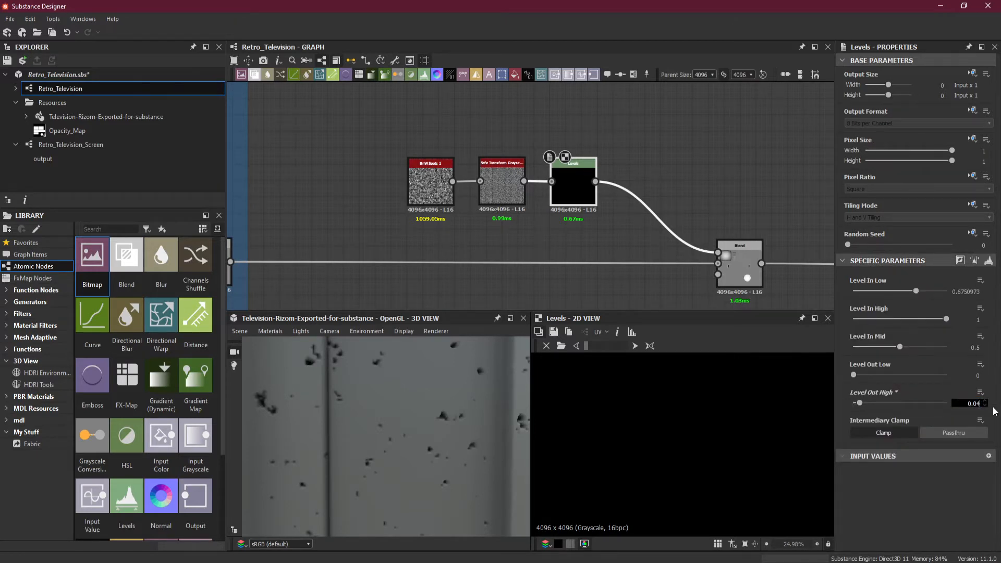
{"action": "key", "text": "Return"}
{"action": "double_click", "coordinate": [974, 403]}
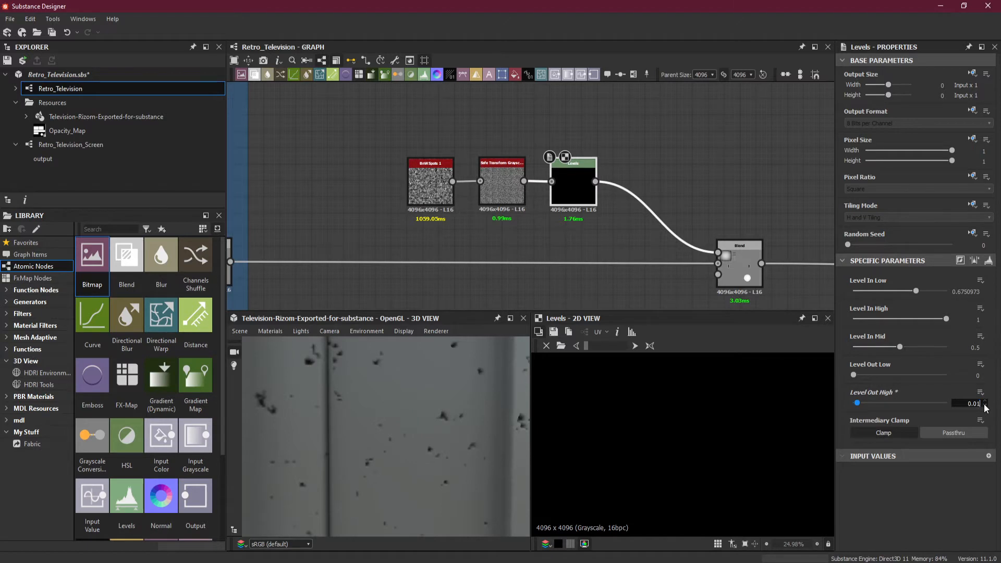
{"action": "type", "text": "0.01"}
{"action": "key", "text": "Return"}
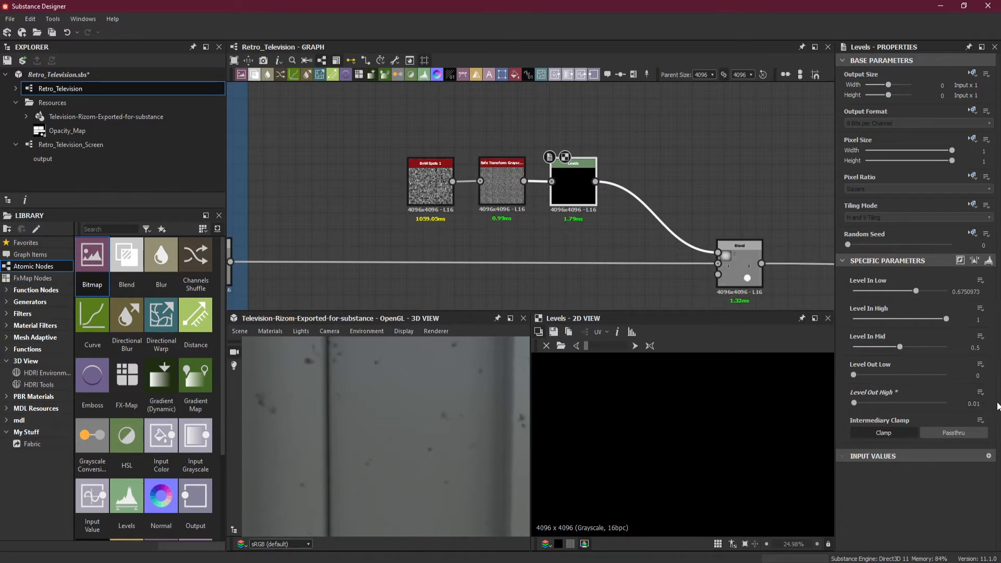
Step: Fine-tune the Levels node's Level Out High to 0.015
{"action": "double_click", "coordinate": [981, 403]}
{"action": "type", "text": "2"}
{"action": "key", "text": "Return"}
{"action": "double_click", "coordinate": [977, 404]}
{"action": "type", "text": "15"}
{"action": "key", "text": "Return"}
Step: Examine the depth and size of the pits on the television's vents, button panel and frame in the 3D view
{"action": "left_click_drag", "start_coordinate": [468, 405], "coordinate": [437, 461]}
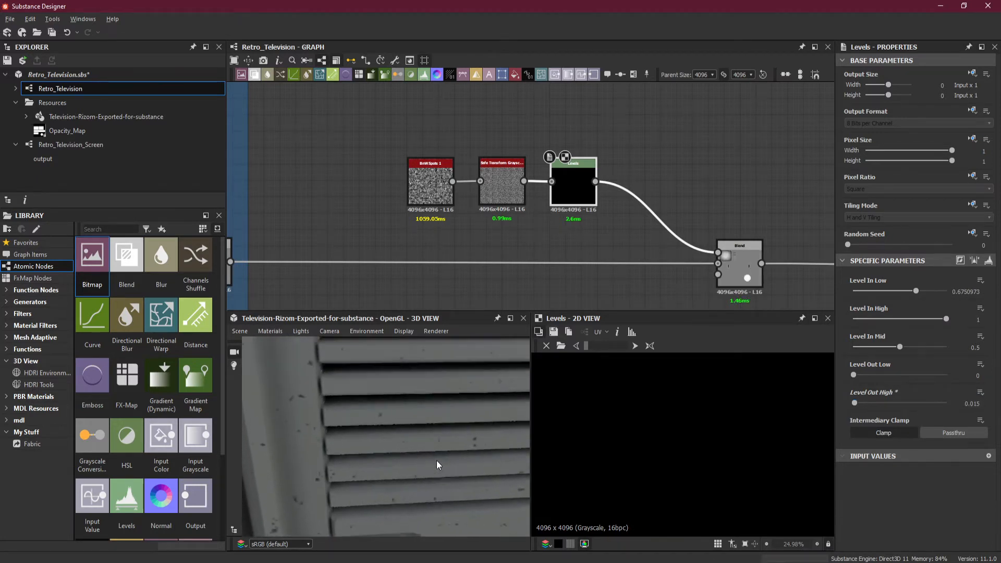
{"action": "middle_click_drag", "start_coordinate": [437, 461], "coordinate": [434, 391]}
{"action": "scroll", "coordinate": [424, 390], "scroll_direction": "up", "scroll_amount": 5}
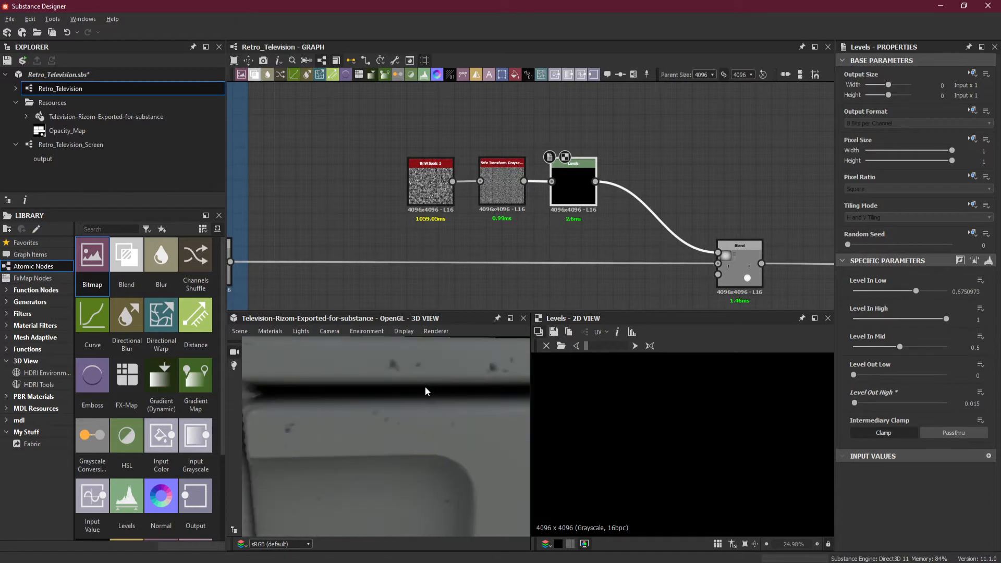
{"action": "scroll", "coordinate": [447, 471], "scroll_direction": "down", "scroll_amount": 7}
{"action": "left_click_drag", "start_coordinate": [467, 488], "coordinate": [438, 481]}
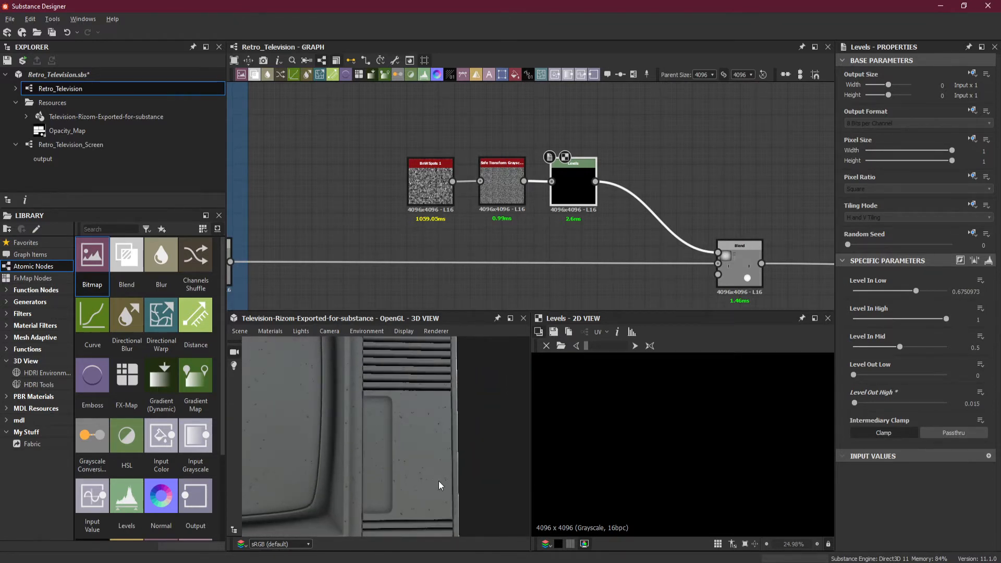
{"action": "middle_click_drag", "start_coordinate": [439, 481], "coordinate": [420, 444]}
{"action": "right_click_drag", "start_coordinate": [420, 444], "coordinate": [421, 300]}
{"action": "middle_click_drag", "start_coordinate": [424, 419], "coordinate": [408, 439]}
{"action": "scroll", "coordinate": [404, 436], "scroll_direction": "down", "scroll_amount": 1}
{"action": "scroll", "coordinate": [406, 408], "scroll_direction": "up", "scroll_amount": 2}
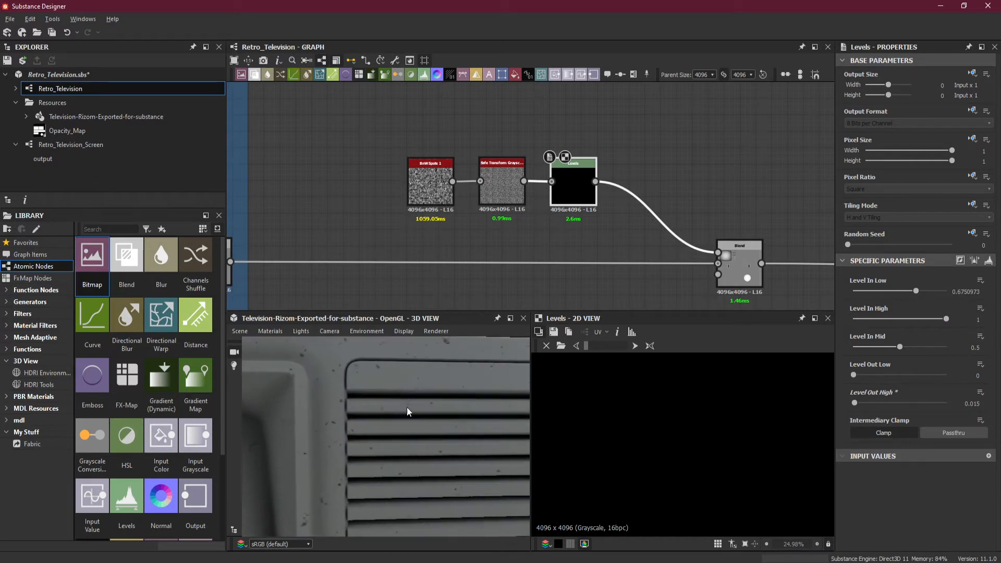
{"action": "scroll", "coordinate": [453, 401], "scroll_direction": "up", "scroll_amount": 3}
{"action": "middle_click_drag", "start_coordinate": [500, 396], "coordinate": [426, 416]}
{"action": "right_click_drag", "start_coordinate": [427, 416], "coordinate": [414, 359]}
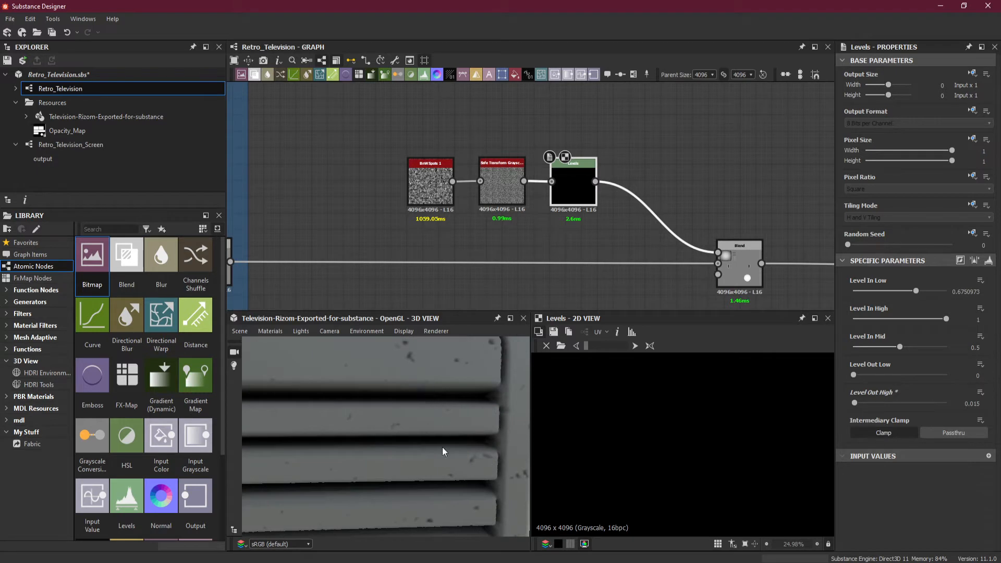
Step: Set the Safe Transform Grayscale node's Tile to 11 and check the pit size on the television's front
{"action": "left_click", "coordinate": [498, 188]}
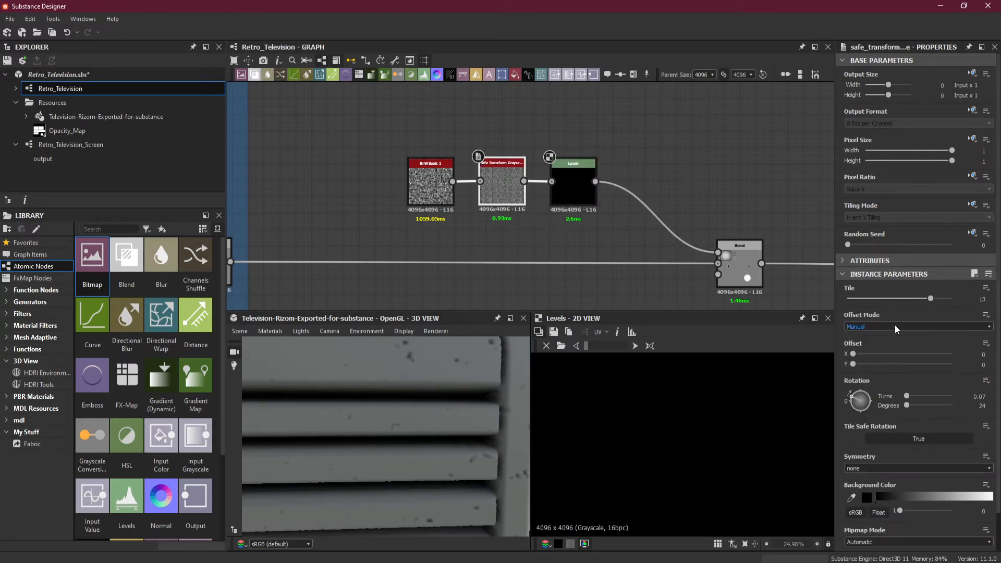
{"action": "left_click_drag", "start_coordinate": [930, 299], "coordinate": [917, 299]}
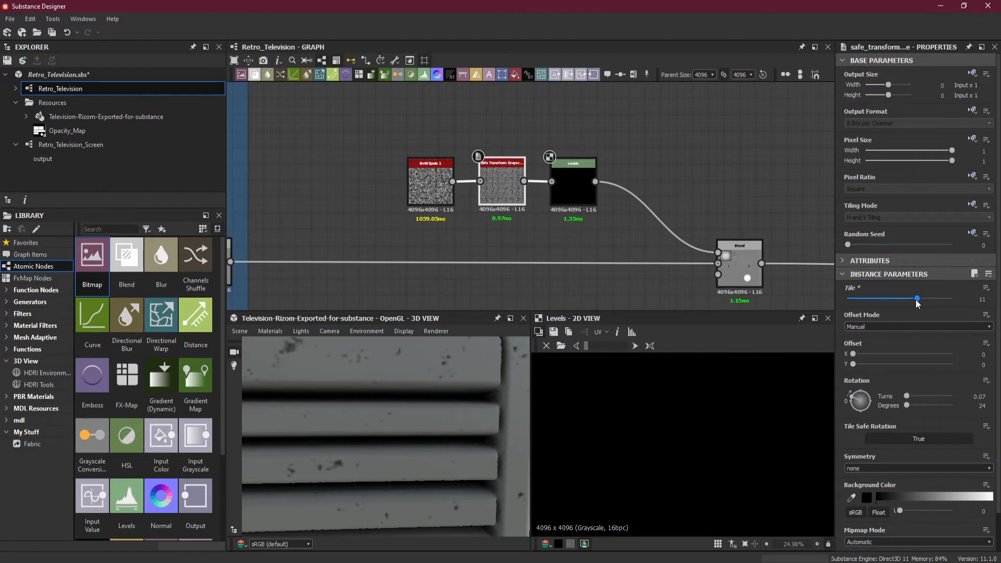
{"action": "right_click_drag", "start_coordinate": [513, 403], "coordinate": [333, 436]}
{"action": "left_click_drag", "start_coordinate": [332, 436], "coordinate": [357, 320]}
{"action": "left_click_drag", "start_coordinate": [415, 458], "coordinate": [425, 420]}
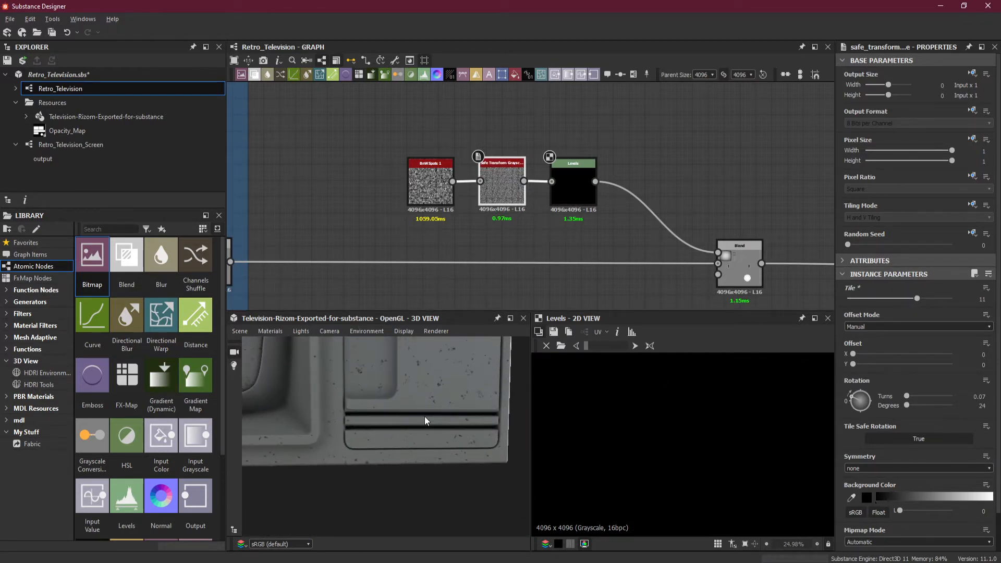
{"action": "right_click_drag", "start_coordinate": [425, 420], "coordinate": [424, 350]}
{"action": "left_click_drag", "start_coordinate": [424, 345], "coordinate": [449, 408]}
Step: Set the Levels node's Level Out High to 0.01 and check the softened pits around the vents
{"action": "left_click", "coordinate": [573, 184]}
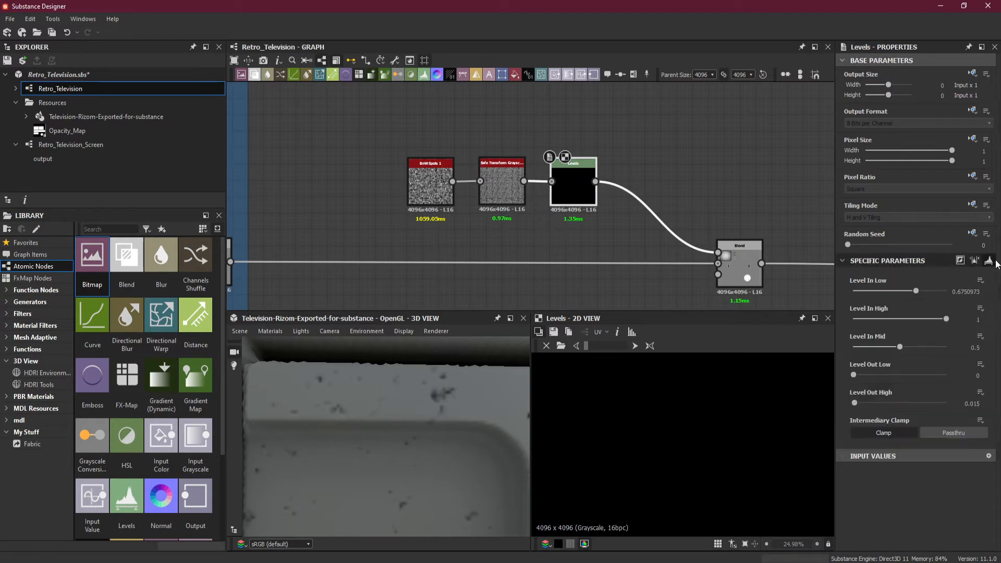
{"action": "left_click", "coordinate": [991, 260]}
{"action": "left_click_drag", "start_coordinate": [979, 404], "coordinate": [973, 404]}
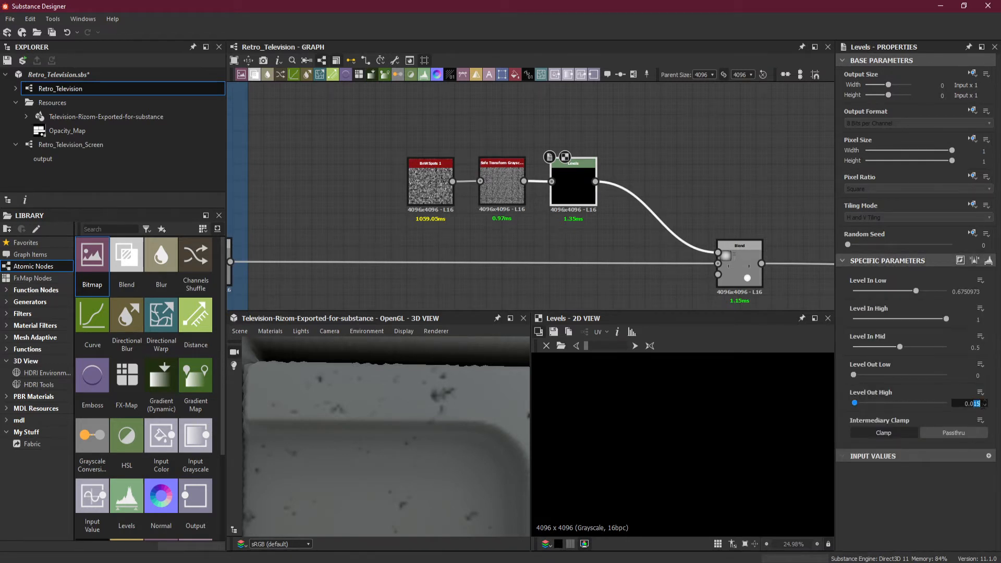
{"action": "type", "text": "1"}
{"action": "key", "text": "Return"}
{"action": "right_click_drag", "start_coordinate": [489, 429], "coordinate": [458, 505]}
{"action": "middle_click_drag", "start_coordinate": [458, 462], "coordinate": [449, 500]}
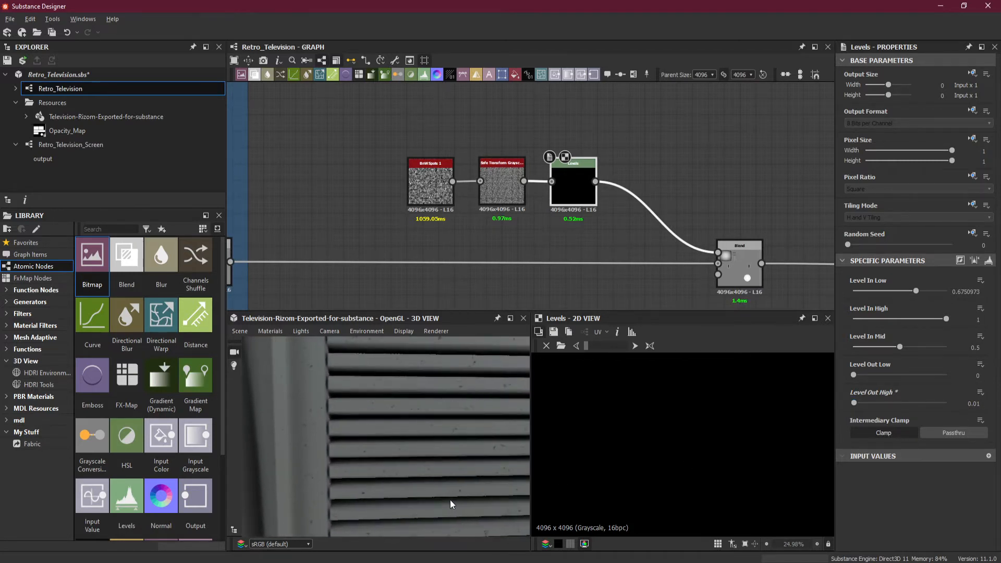
{"action": "right_click_drag", "start_coordinate": [449, 500], "coordinate": [443, 456]}
{"action": "left_click_drag", "start_coordinate": [443, 457], "coordinate": [448, 447]}
{"action": "middle_click_drag", "start_coordinate": [448, 447], "coordinate": [483, 442]}
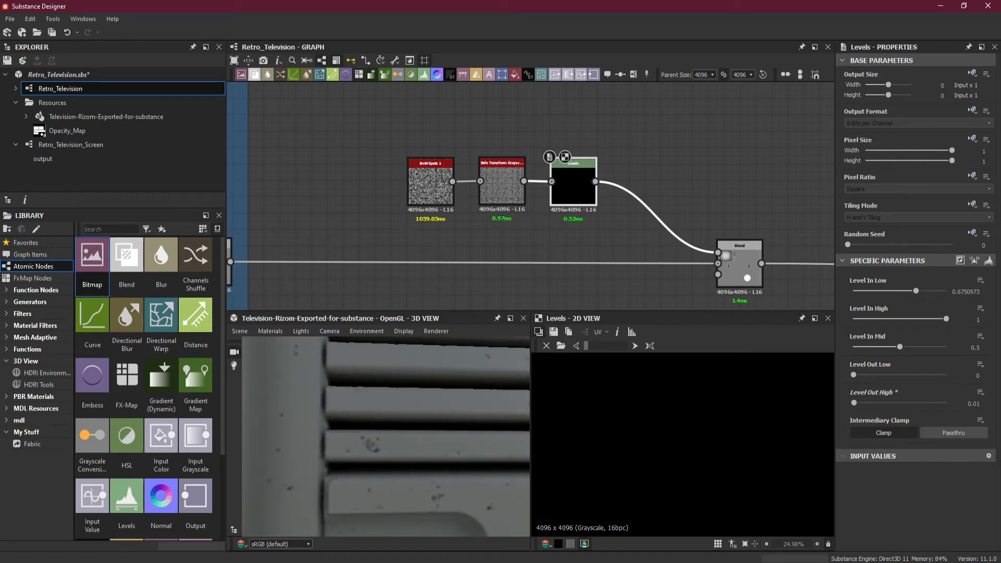
Step: Try a different Level Out High on the Levels node, restore it to 0.01 and check the pits on the model
{"action": "left_click_drag", "start_coordinate": [976, 406], "coordinate": [989, 408]}
{"action": "type", "text": "5"}
{"action": "key", "text": "Return"}
{"action": "left_click", "coordinate": [976, 404]}
{"action": "type", "text": "1"}
{"action": "key", "text": "Return"}
{"action": "scroll", "coordinate": [448, 452], "scroll_direction": "down", "scroll_amount": 5}
{"action": "left_click_drag", "start_coordinate": [449, 452], "coordinate": [429, 471], "text": "alt"}
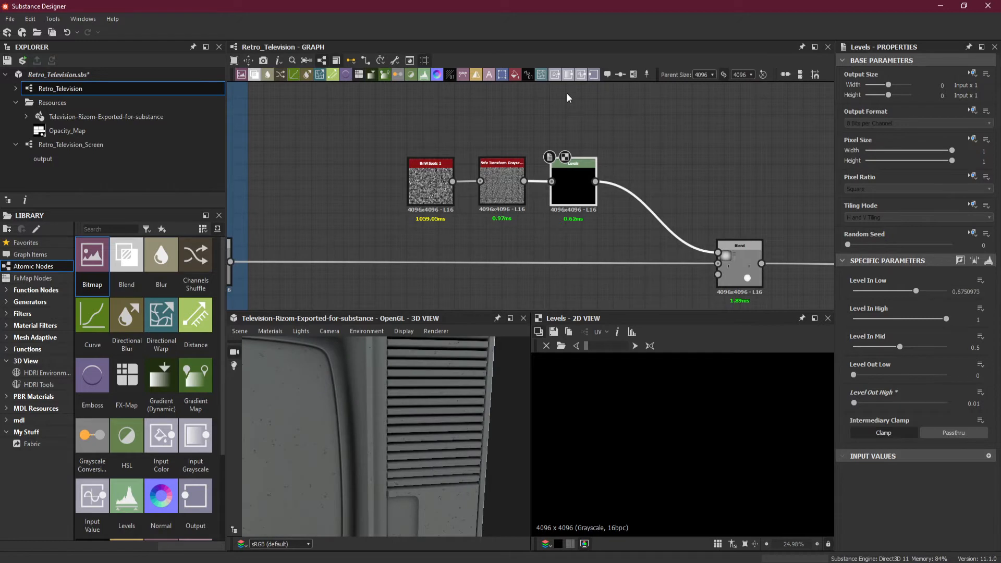
{"action": "left_click_drag", "start_coordinate": [457, 392], "coordinate": [442, 361], "text": "alt"}
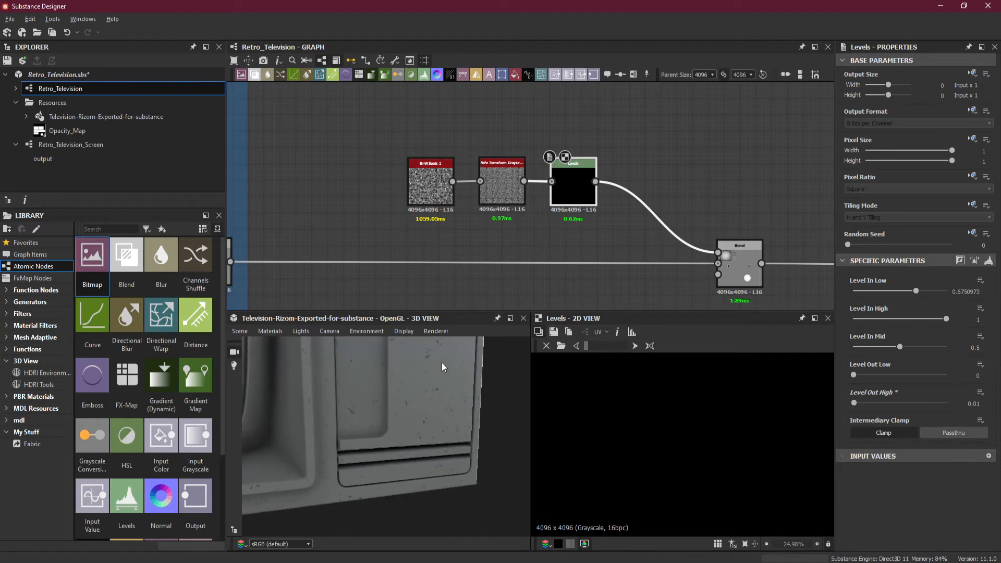
Step: Preview the Front Button Panel Layer 1 and Layer 2 masks and the front control panel's opacity mask in 2D
{"action": "scroll", "coordinate": [514, 183], "scroll_direction": "down", "scroll_amount": 5}
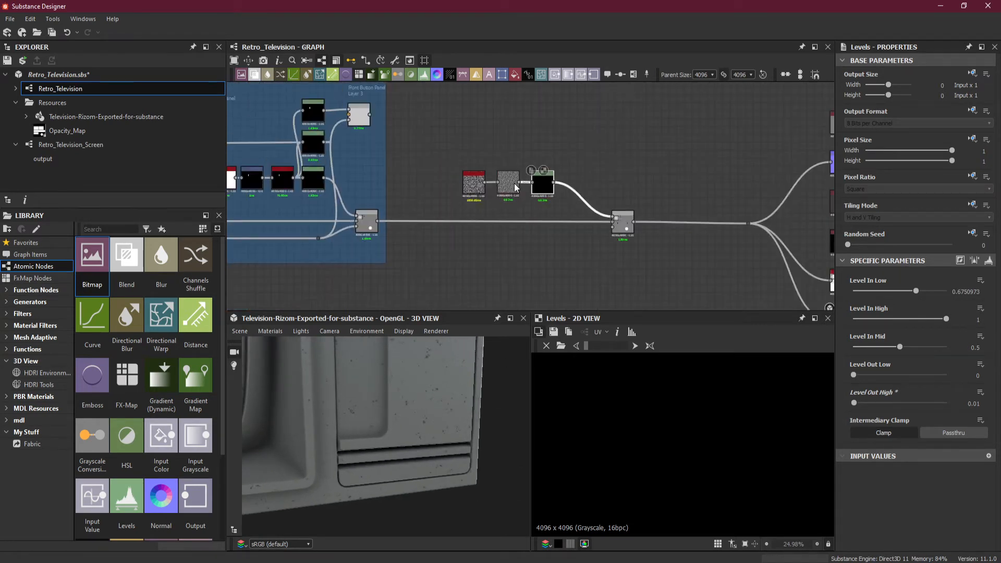
{"action": "middle_click_drag", "start_coordinate": [387, 207], "coordinate": [627, 227]}
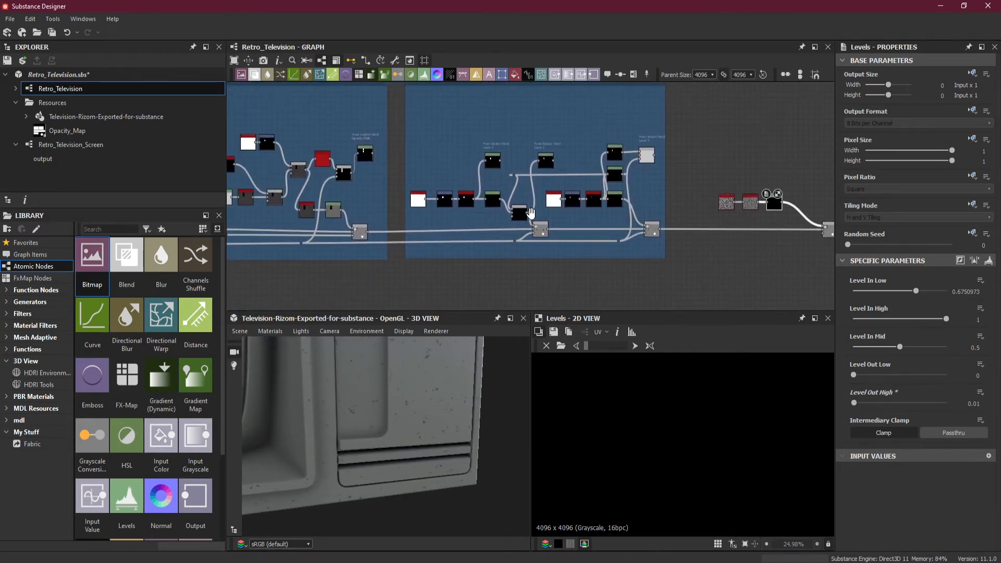
{"action": "middle_click_drag", "start_coordinate": [531, 212], "coordinate": [572, 242]}
{"action": "scroll", "coordinate": [561, 177], "scroll_direction": "up", "scroll_amount": 2}
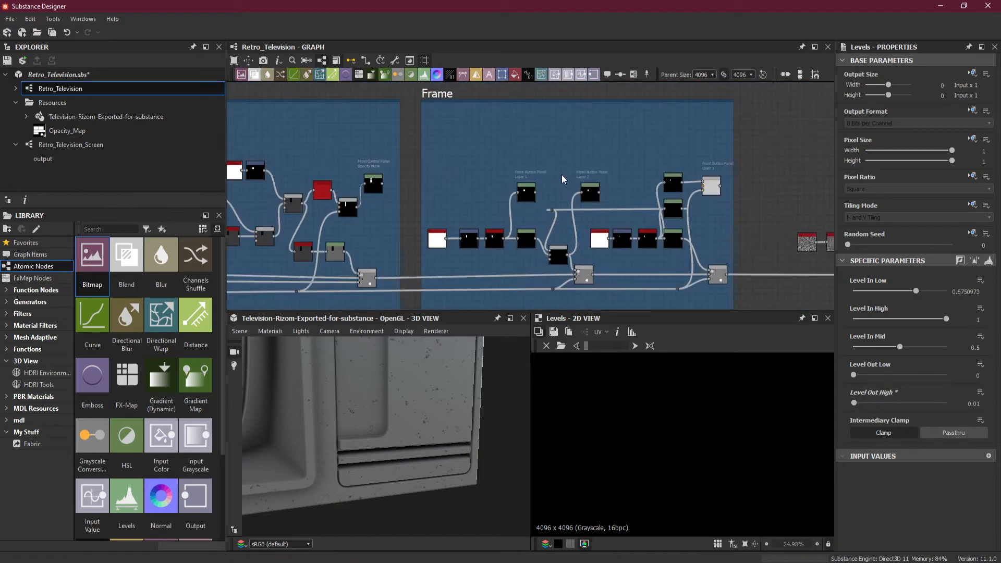
{"action": "scroll", "coordinate": [561, 180], "scroll_direction": "up", "scroll_amount": 4}
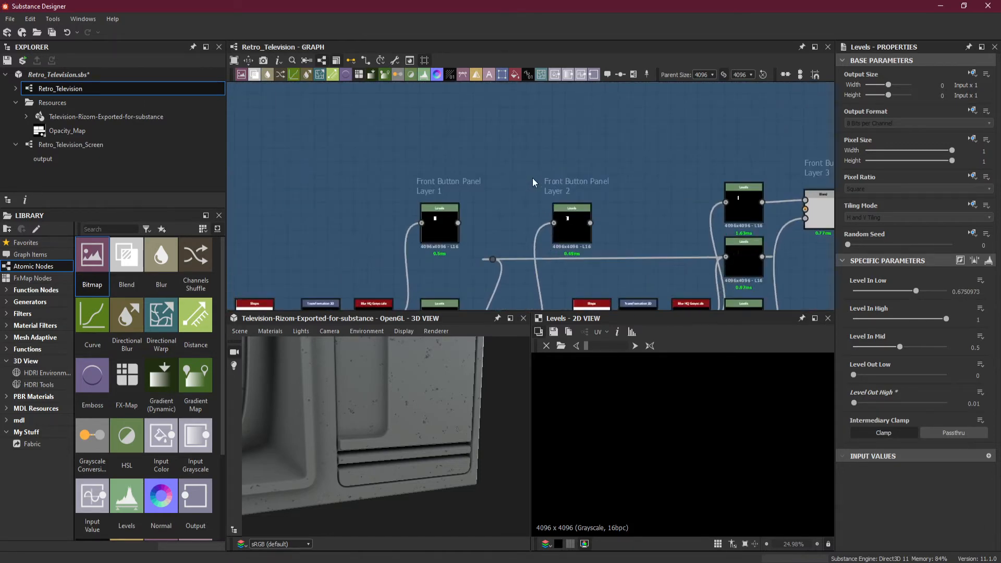
{"action": "scroll", "coordinate": [533, 180], "scroll_direction": "down", "scroll_amount": 1}
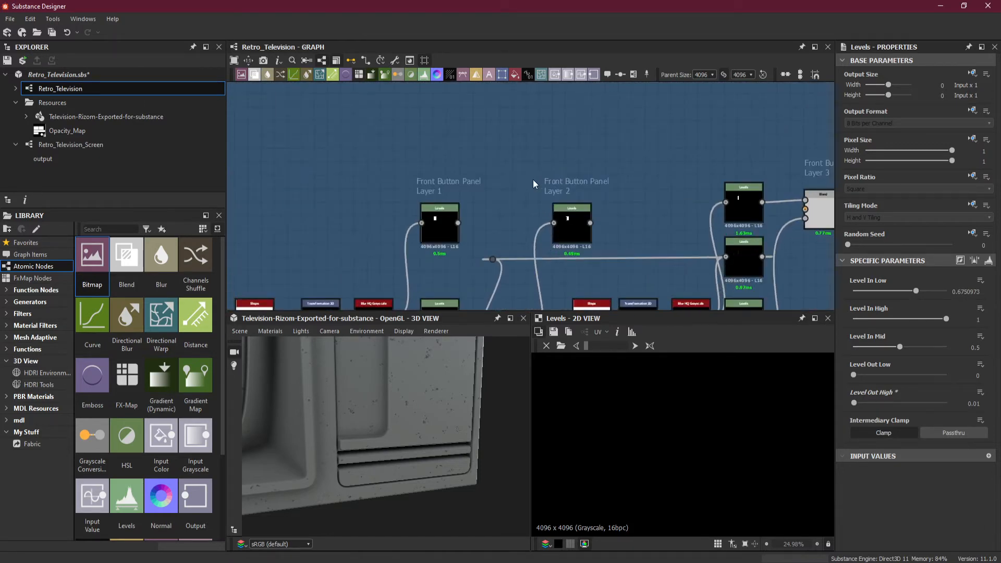
{"action": "left_click", "coordinate": [454, 223]}
{"action": "middle_click_drag", "start_coordinate": [598, 471], "coordinate": [653, 451]}
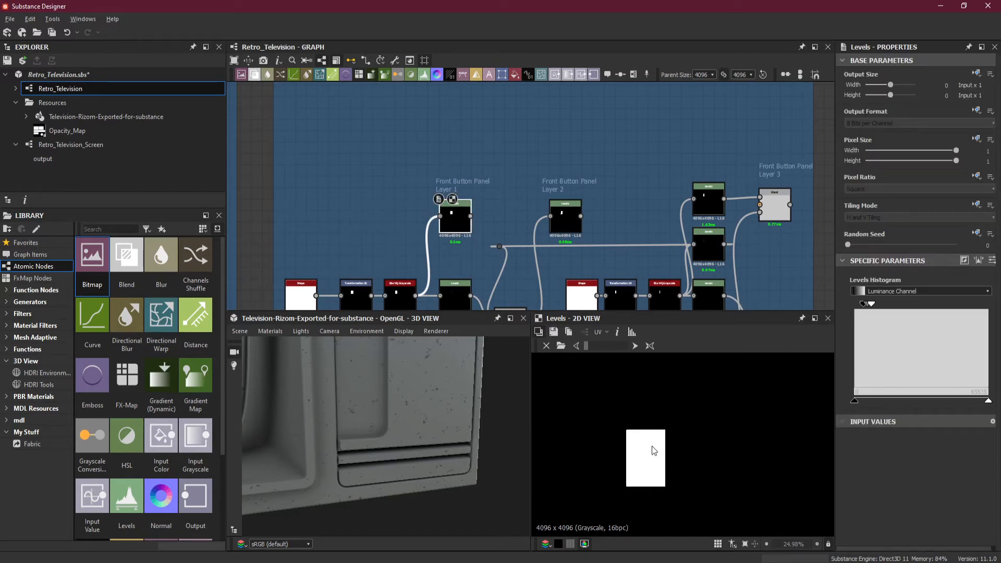
{"action": "left_click", "coordinate": [568, 220]}
{"action": "scroll", "coordinate": [617, 231], "scroll_direction": "down", "scroll_amount": 4}
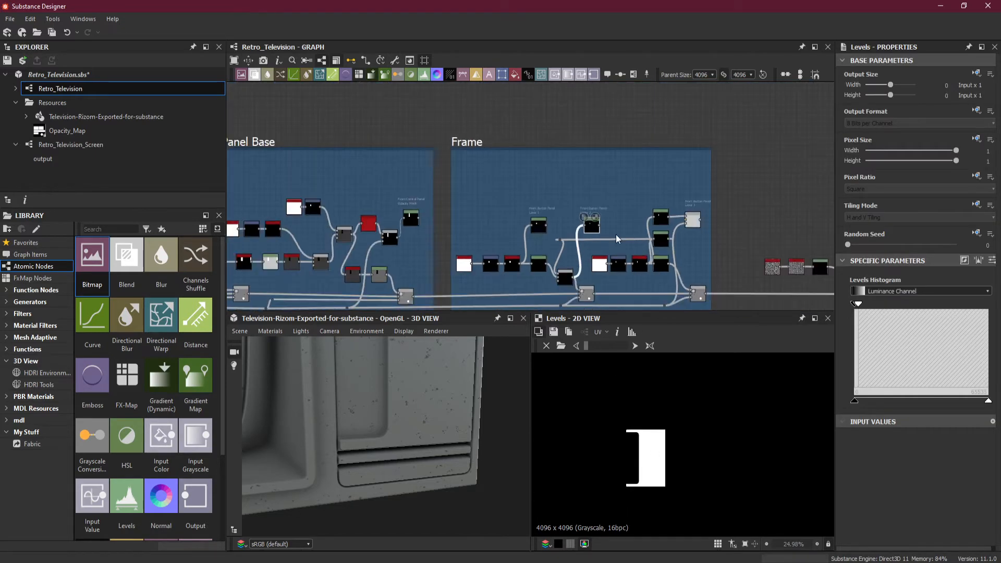
{"action": "middle_click_drag", "start_coordinate": [605, 233], "coordinate": [612, 157]}
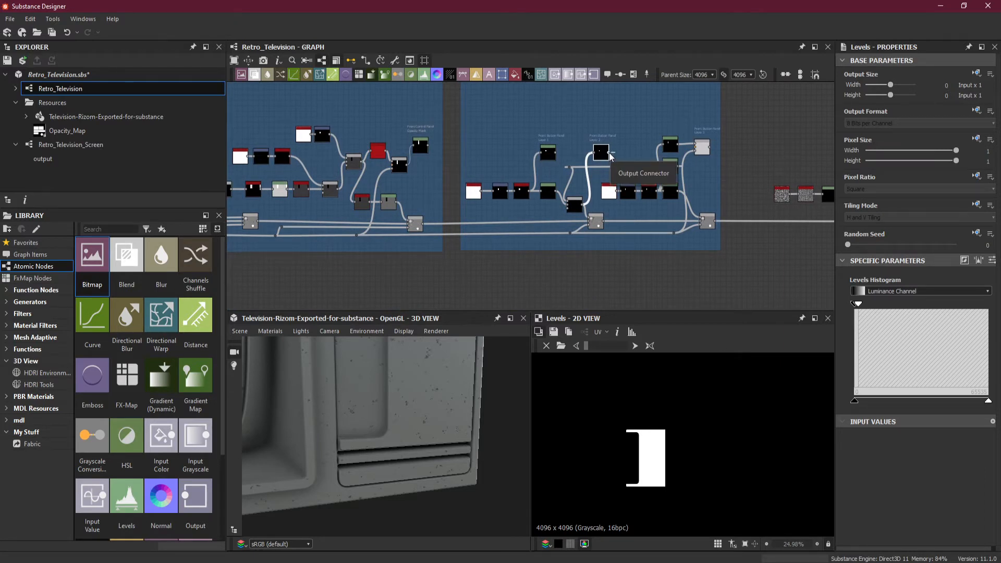
{"action": "left_click", "coordinate": [420, 148]}
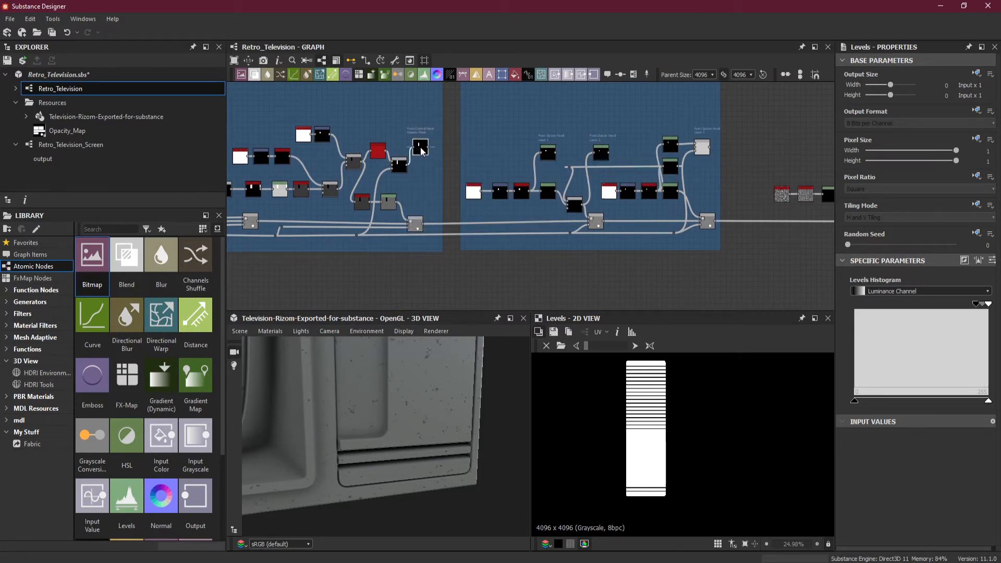
Step: Create a Blend node fed by the front control panel's opacity mask and place it below the Frame group
{"action": "left_click_drag", "start_coordinate": [429, 147], "coordinate": [453, 267]}
{"action": "left_click_drag", "start_coordinate": [465, 271], "coordinate": [586, 275]}
{"action": "left_click", "coordinate": [482, 256]}
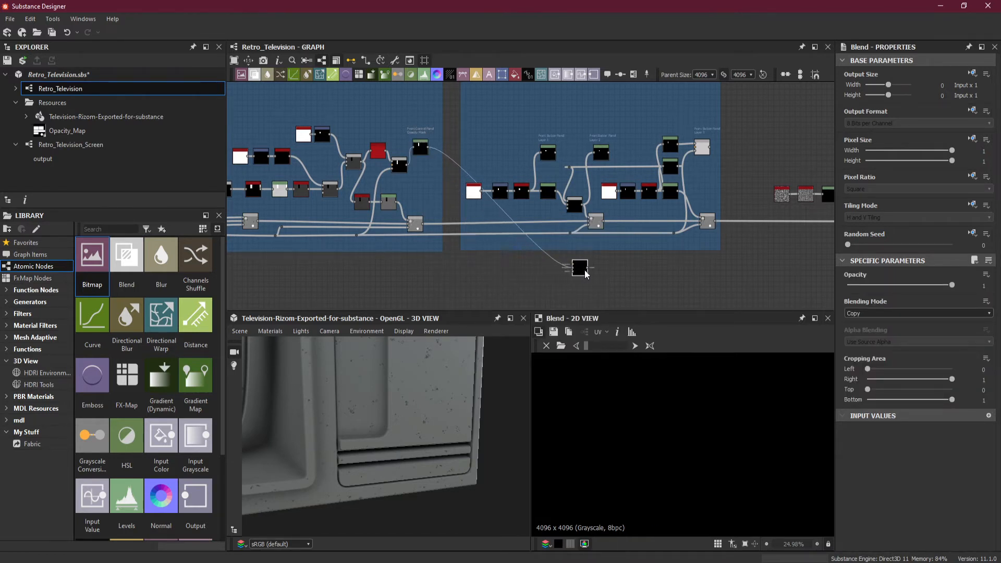
Step: Recheck the button panel layer masks, move the new Blend node further along and add a Dot on its incoming link
{"action": "left_click", "coordinate": [548, 151]}
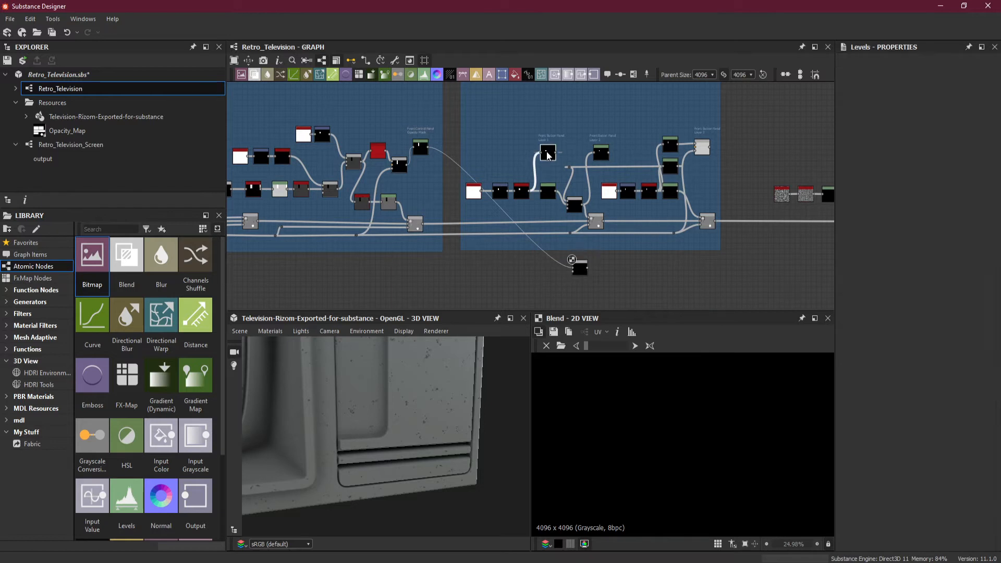
{"action": "left_click", "coordinate": [602, 157]}
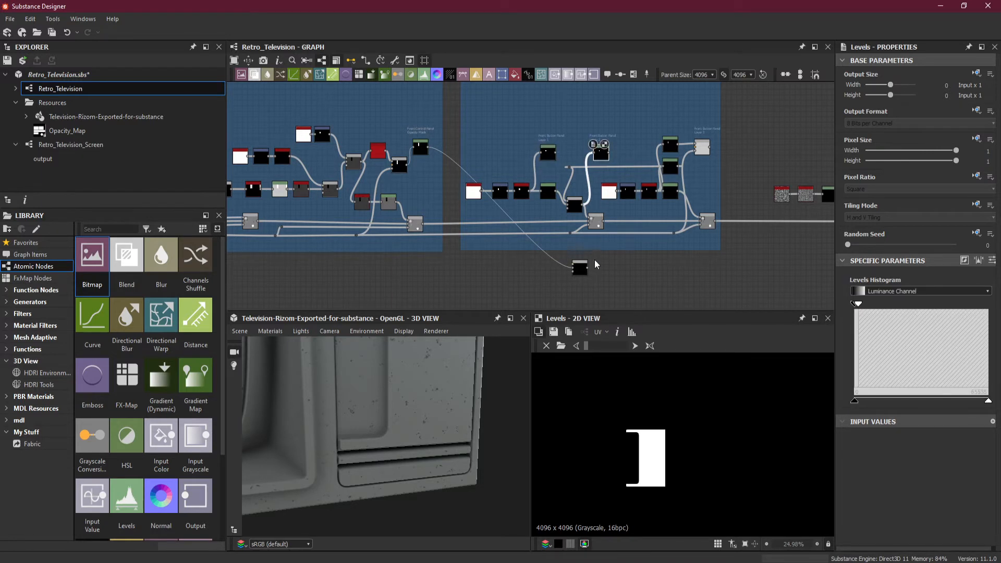
{"action": "left_click_drag", "start_coordinate": [582, 274], "coordinate": [641, 273]}
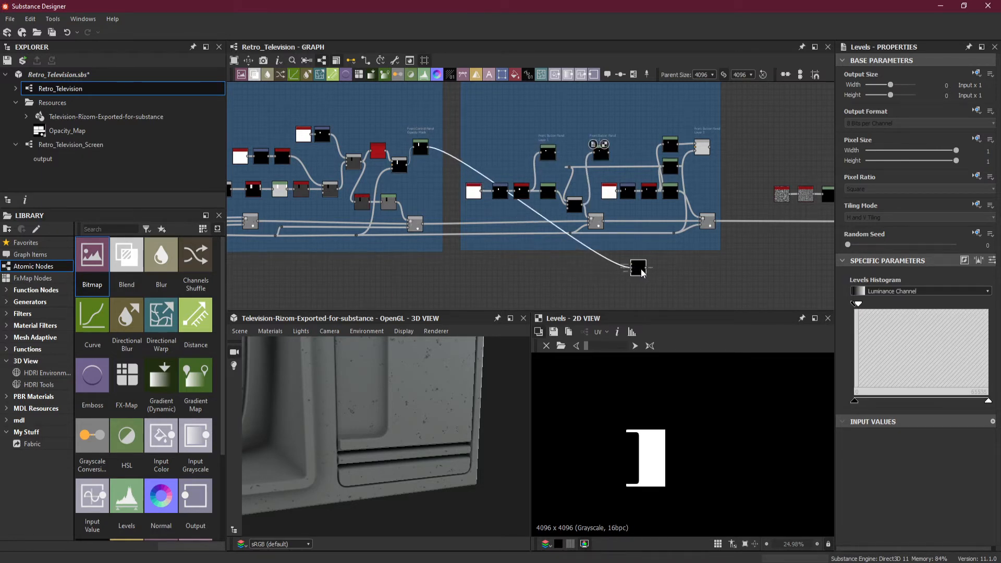
{"action": "double_click", "coordinate": [577, 245]}
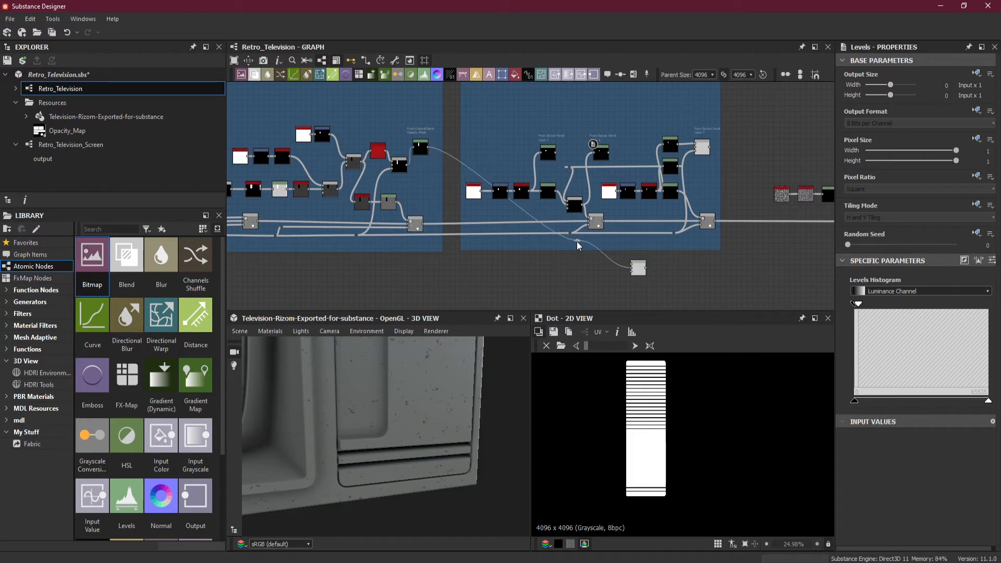
Step: Move the Dot below the frames and connect the Front Button Panel Layer 2 mask to the new Blend node's foreground
{"action": "left_click_drag", "start_coordinate": [577, 245], "coordinate": [458, 269]}
{"action": "scroll", "coordinate": [652, 244], "scroll_direction": "up", "scroll_amount": 1}
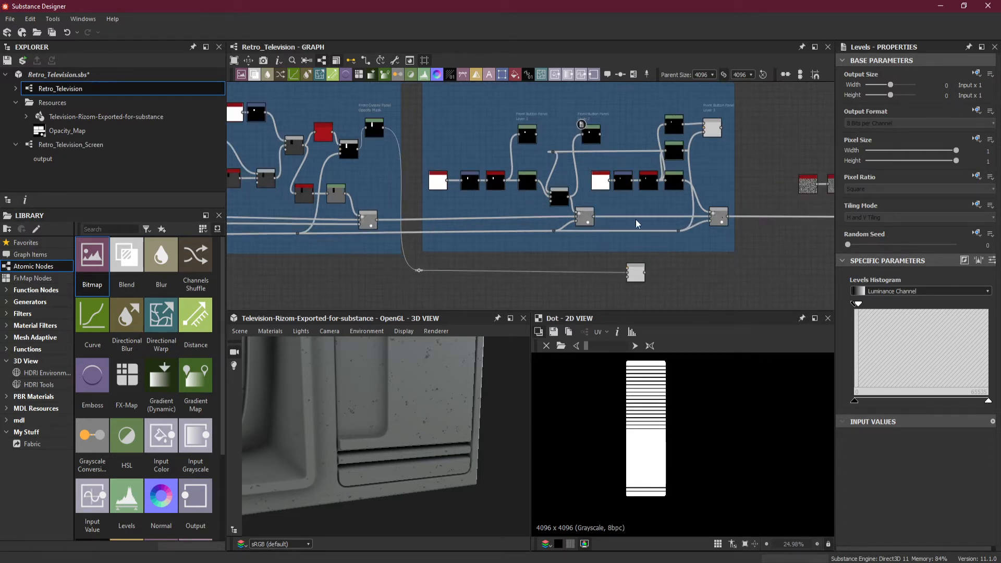
{"action": "left_click_drag", "start_coordinate": [600, 134], "coordinate": [628, 268]}
{"action": "left_click", "coordinate": [591, 134]}
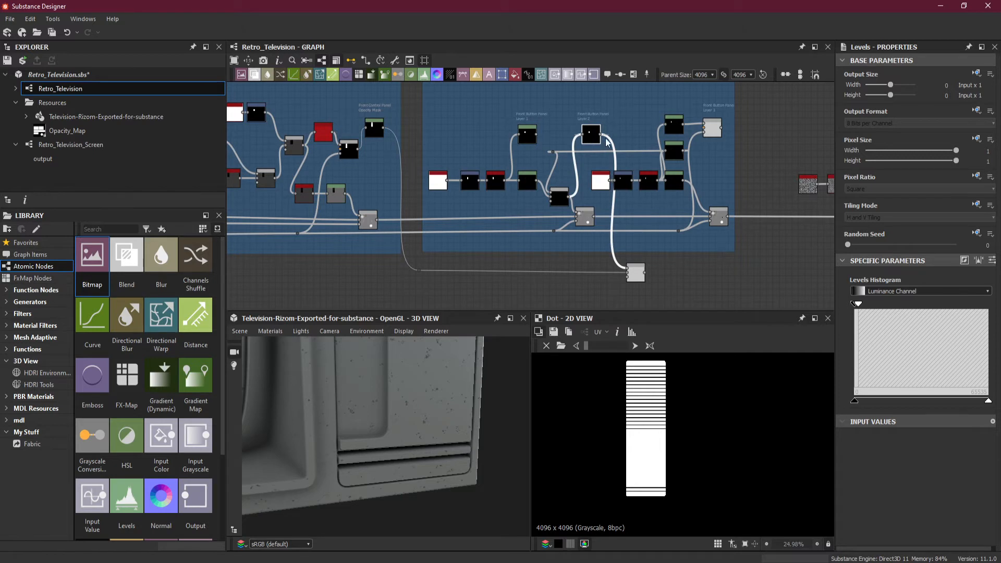
{"action": "left_click", "coordinate": [635, 273]}
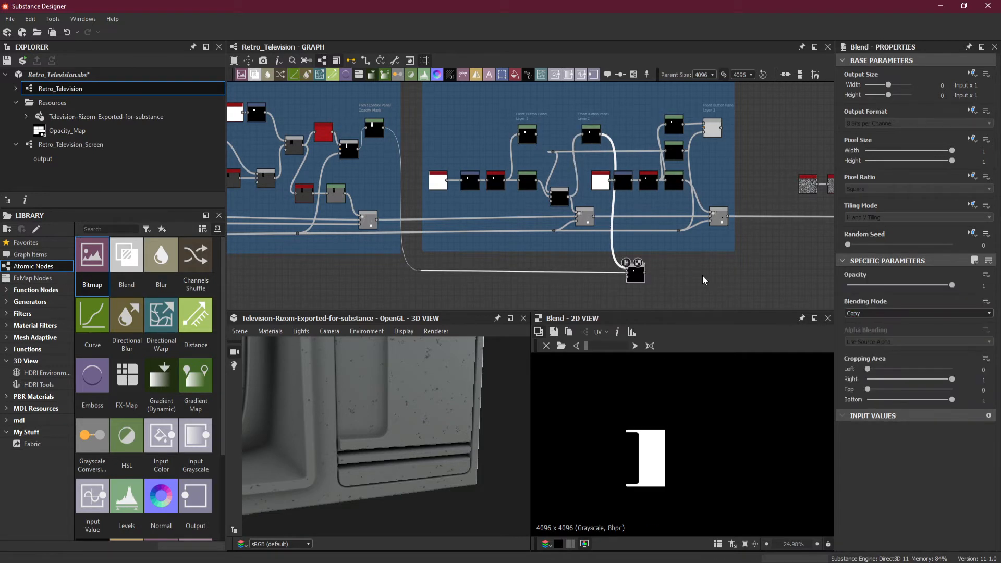
Step: Set the new Blend node's blending mode to Subtract
{"action": "scroll", "coordinate": [702, 276], "scroll_direction": "up", "scroll_amount": 2}
{"action": "left_click", "coordinate": [881, 313]}
{"action": "left_click", "coordinate": [880, 333]}
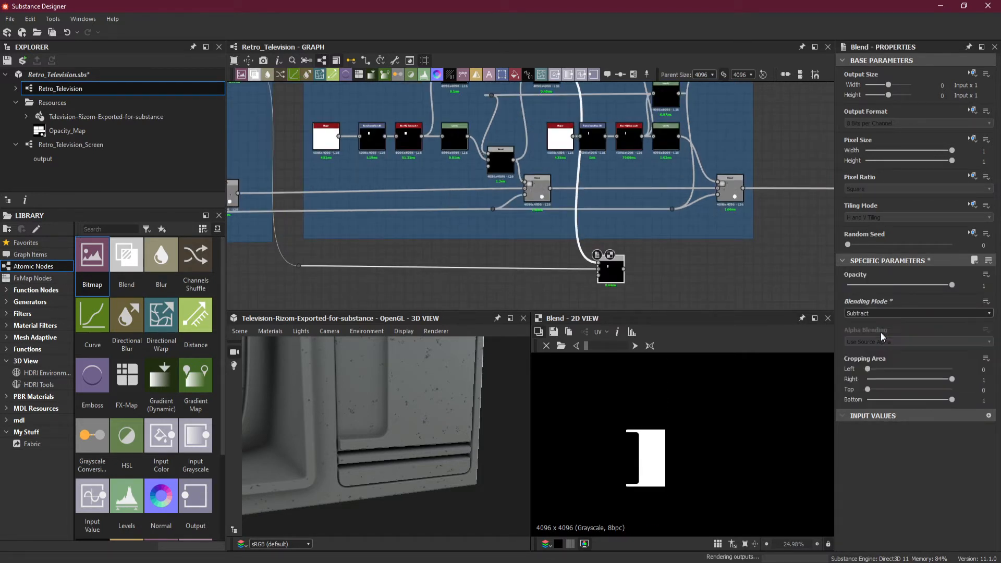
{"action": "scroll", "coordinate": [608, 268], "scroll_direction": "up", "scroll_amount": 2}
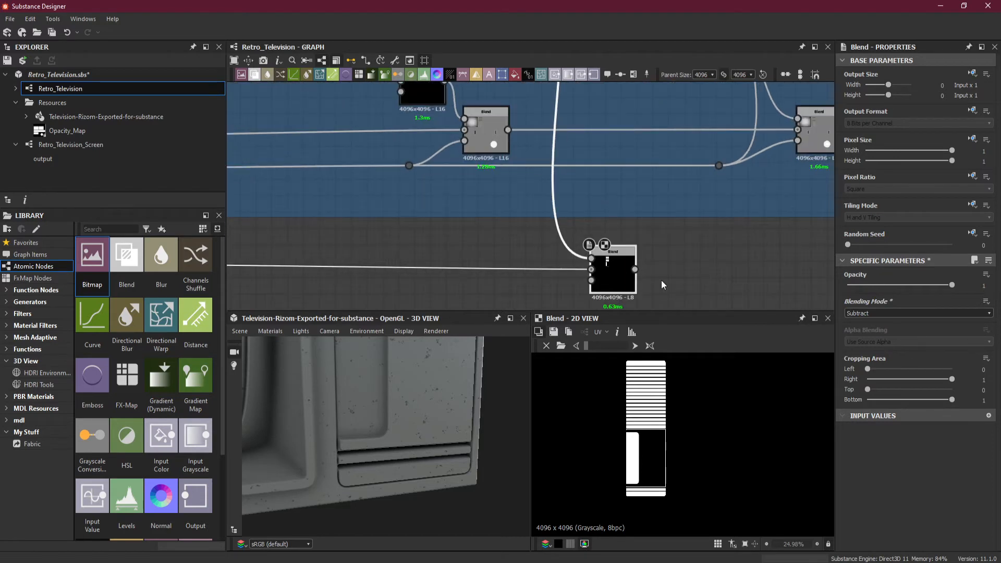
{"action": "scroll", "coordinate": [691, 254], "scroll_direction": "down", "scroll_amount": 3}
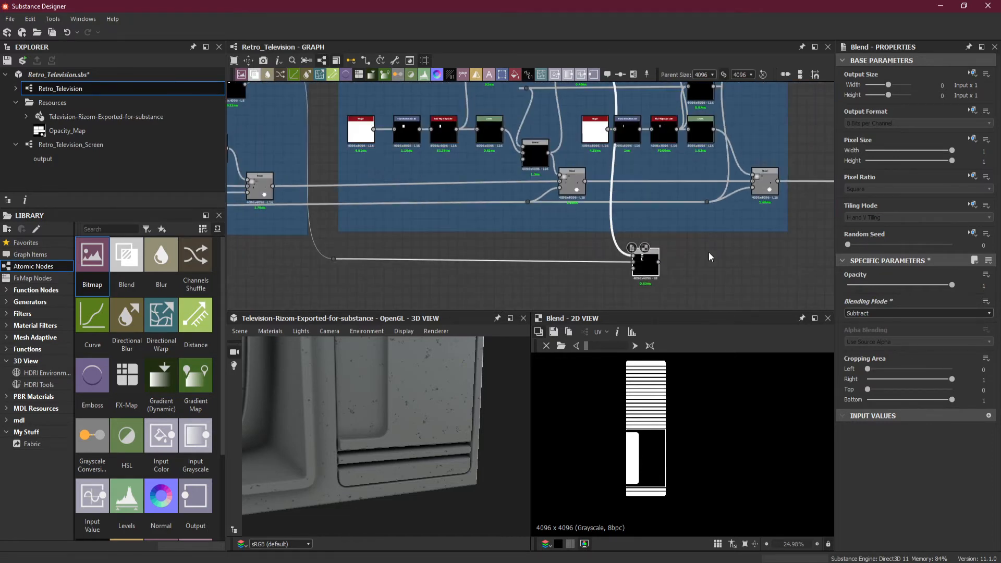
Step: Connect the subtracted mask to the opacity input of the pits' Blend node, routing the link through a Dot
{"action": "middle_click_drag", "start_coordinate": [706, 253], "coordinate": [497, 261]}
{"action": "scroll", "coordinate": [524, 253], "scroll_direction": "down", "scroll_amount": 2}
{"action": "middle_click_drag", "start_coordinate": [584, 267], "coordinate": [549, 273]}
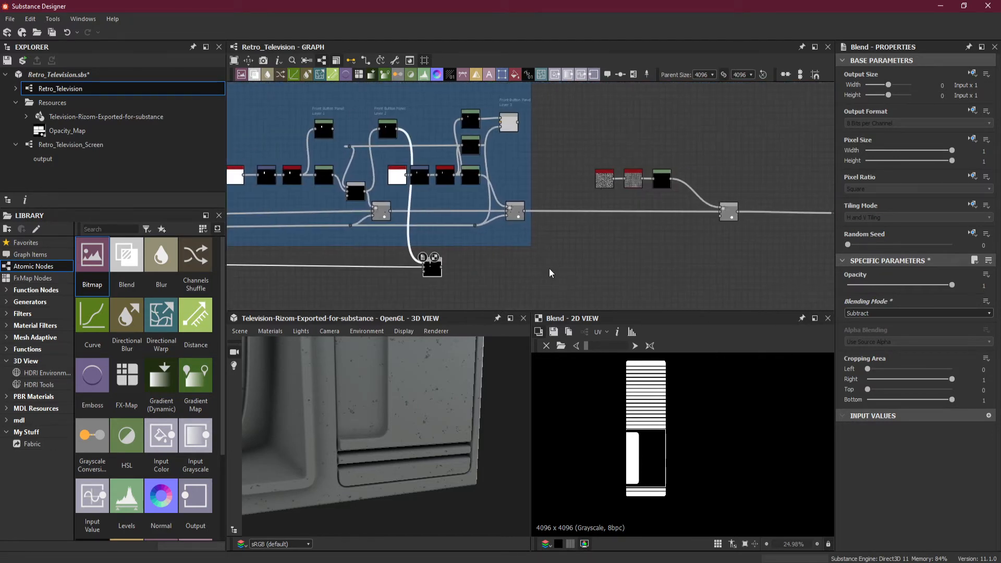
{"action": "left_click_drag", "start_coordinate": [433, 270], "coordinate": [720, 215]}
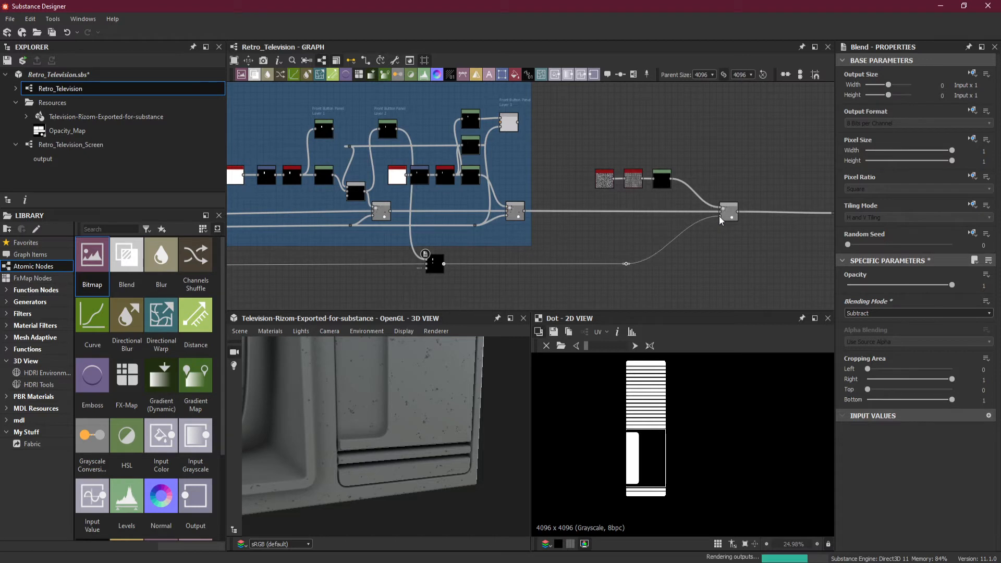
Step: Preview the pits' Blend node in 2D and examine the masked pits on the model's vent slats and lower front panel
{"action": "middle_click_drag", "start_coordinate": [451, 432], "coordinate": [460, 509]}
{"action": "left_click_drag", "start_coordinate": [460, 509], "coordinate": [379, 483]}
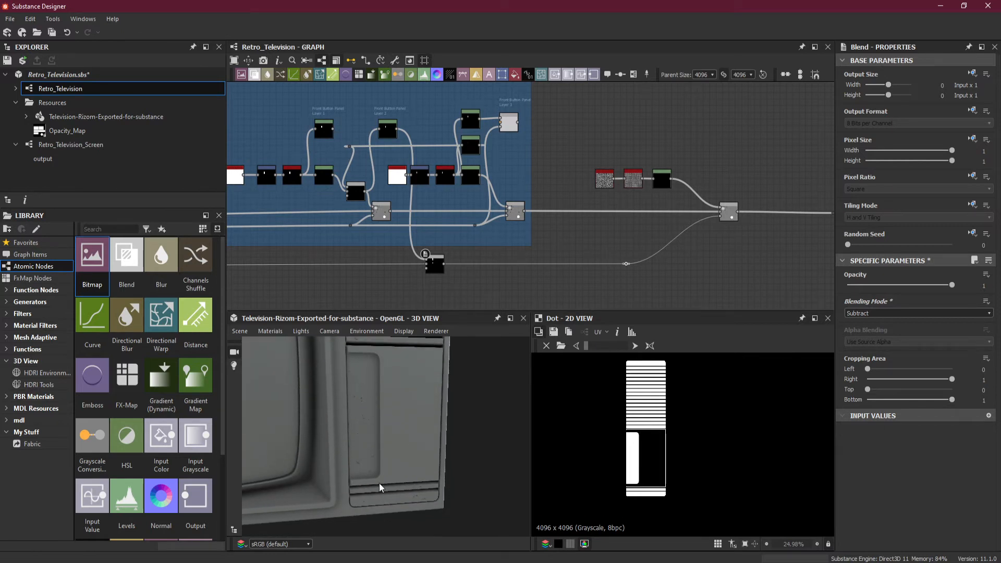
{"action": "double_click", "coordinate": [728, 215]}
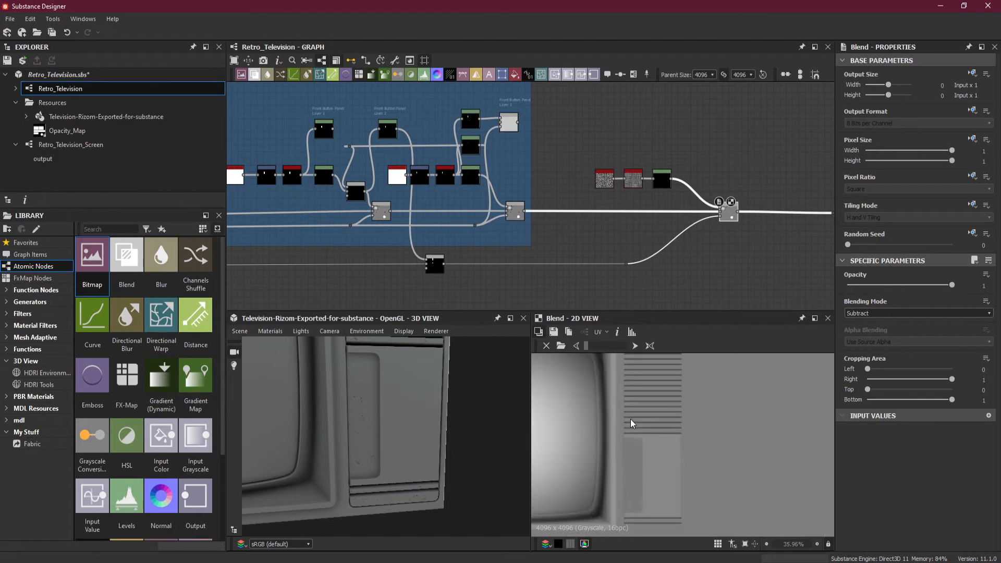
{"action": "left_click_drag", "start_coordinate": [423, 418], "coordinate": [400, 371]}
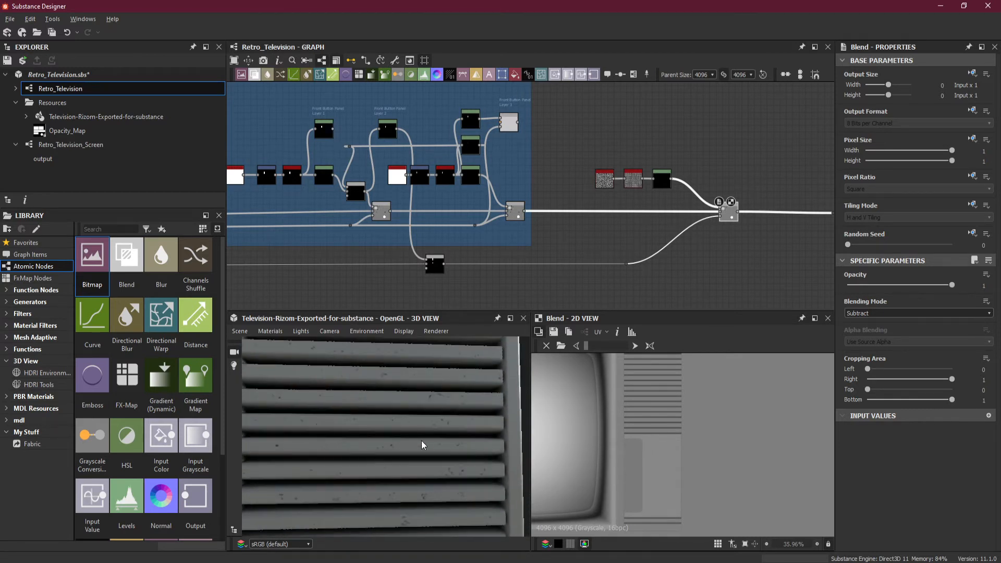
{"action": "mouse_move", "coordinate": [421, 440]}
{"action": "left_mouse_down"}
{"action": "mouse_move", "coordinate": [420, 448]}
{"action": "mouse_move", "coordinate": [425, 421]}
{"action": "mouse_move", "coordinate": [437, 517]}
{"action": "mouse_move", "coordinate": [444, 420]}
{"action": "mouse_move", "coordinate": [428, 424]}
{"action": "mouse_move", "coordinate": [427, 464]}
{"action": "mouse_move", "coordinate": [430, 445]}
{"action": "left_mouse_up"}
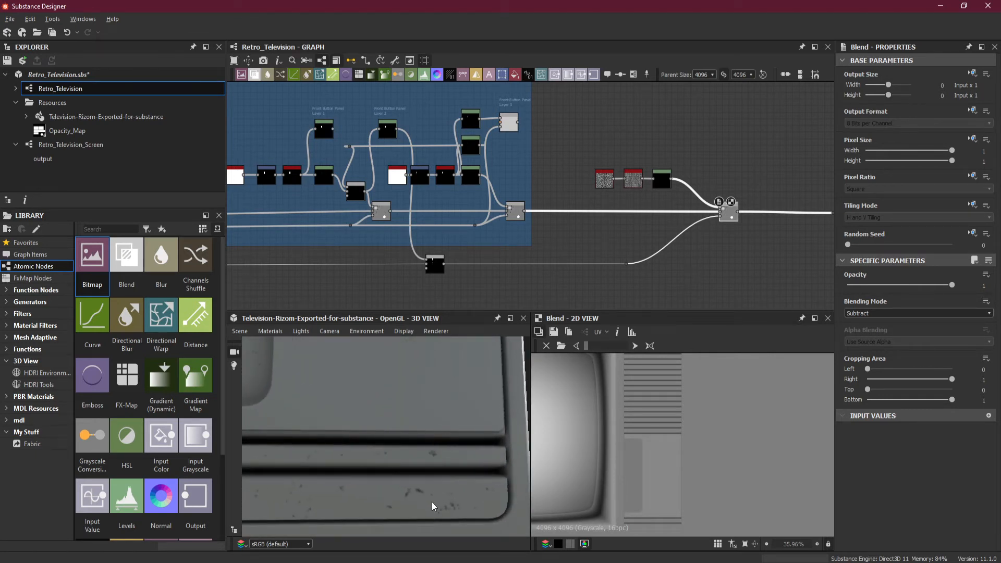
{"action": "mouse_move", "coordinate": [432, 501]}
{"action": "left_mouse_down"}
{"action": "mouse_move", "coordinate": [462, 495]}
{"action": "mouse_move", "coordinate": [434, 498]}
{"action": "left_mouse_up"}
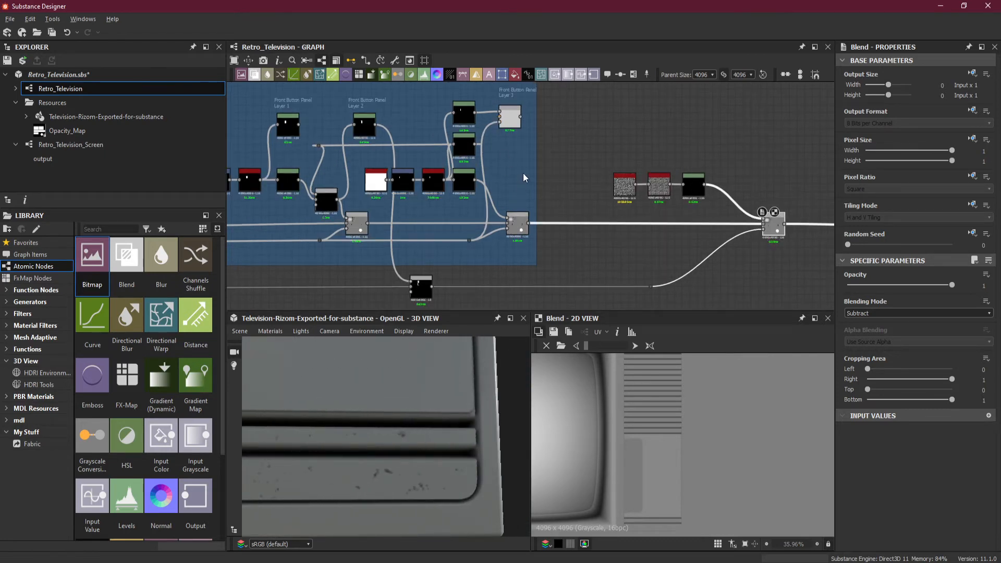
Step: Try a Tile value of 12 on the pits' Safe Transform Grayscale node
{"action": "scroll", "coordinate": [615, 203], "scroll_direction": "up", "scroll_amount": 2}
{"action": "scroll", "coordinate": [615, 203], "scroll_direction": "up", "scroll_amount": 5}
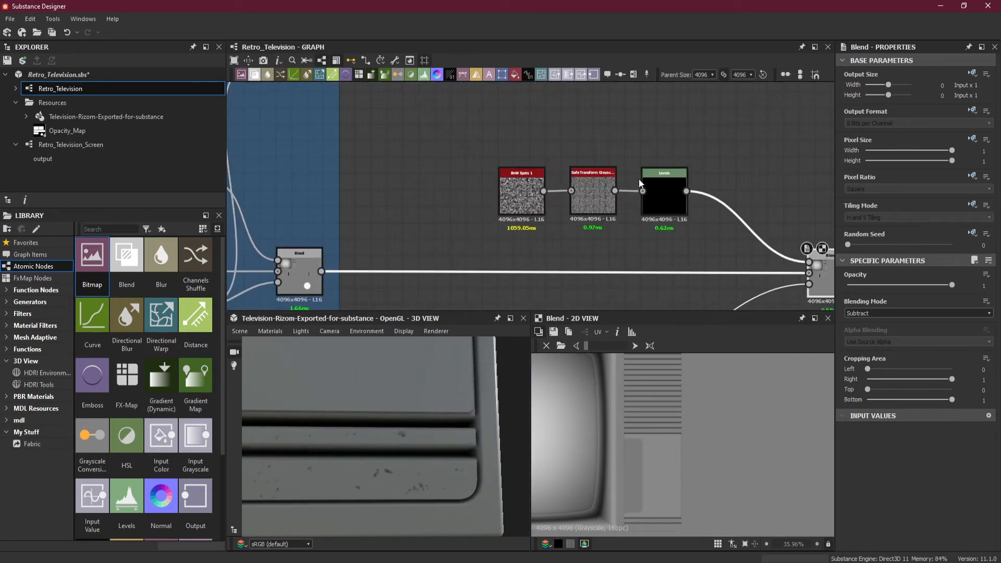
{"action": "left_click", "coordinate": [591, 208]}
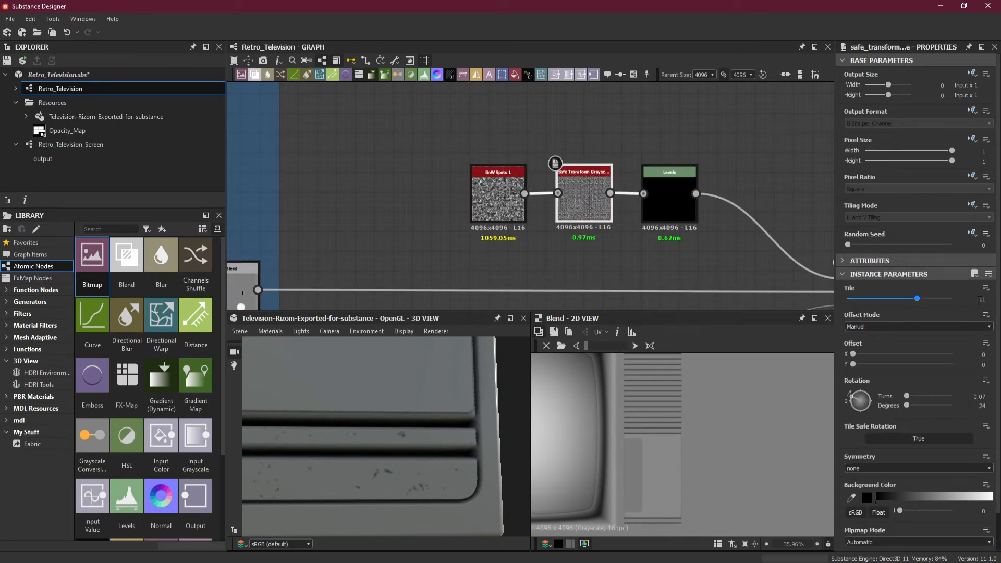
{"action": "left_click", "coordinate": [982, 300]}
{"action": "type", "text": "12"}
{"action": "key", "text": "Return"}
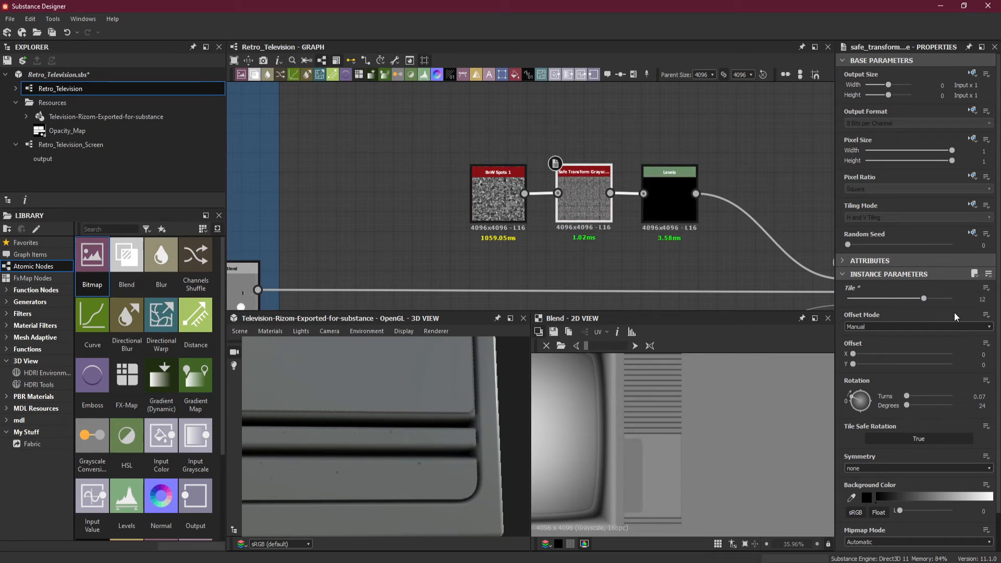
Step: Examine the pit size and density on the front panel's recess, vent slats and lower strips in the 3D view
{"action": "scroll", "coordinate": [410, 431], "scroll_direction": "down", "scroll_amount": 3}
{"action": "middle_click_drag", "start_coordinate": [402, 433], "coordinate": [408, 453]}
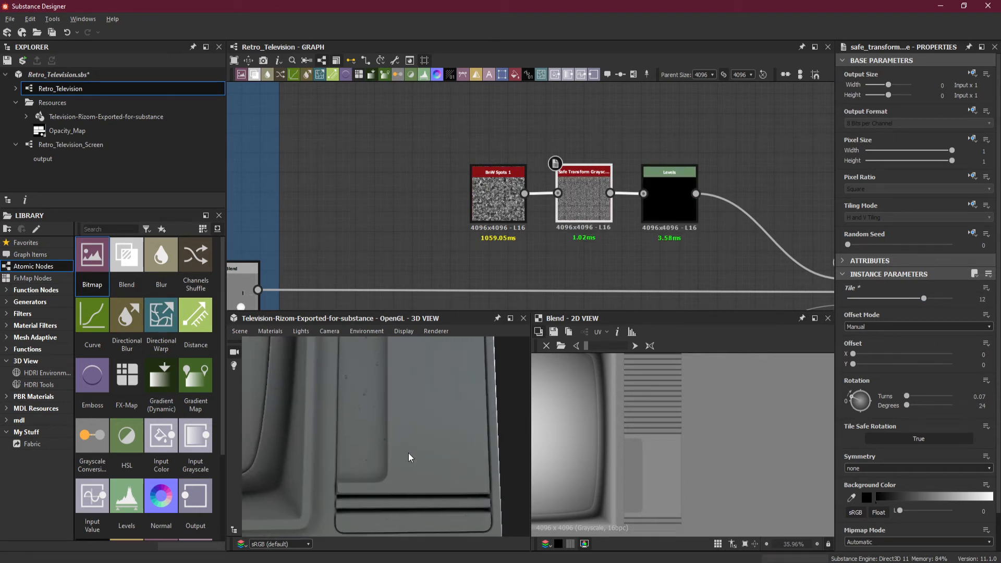
{"action": "left_click_drag", "start_coordinate": [408, 453], "coordinate": [430, 426]}
{"action": "middle_click_drag", "start_coordinate": [429, 427], "coordinate": [430, 446]}
{"action": "left_click_drag", "start_coordinate": [430, 446], "coordinate": [427, 442]}
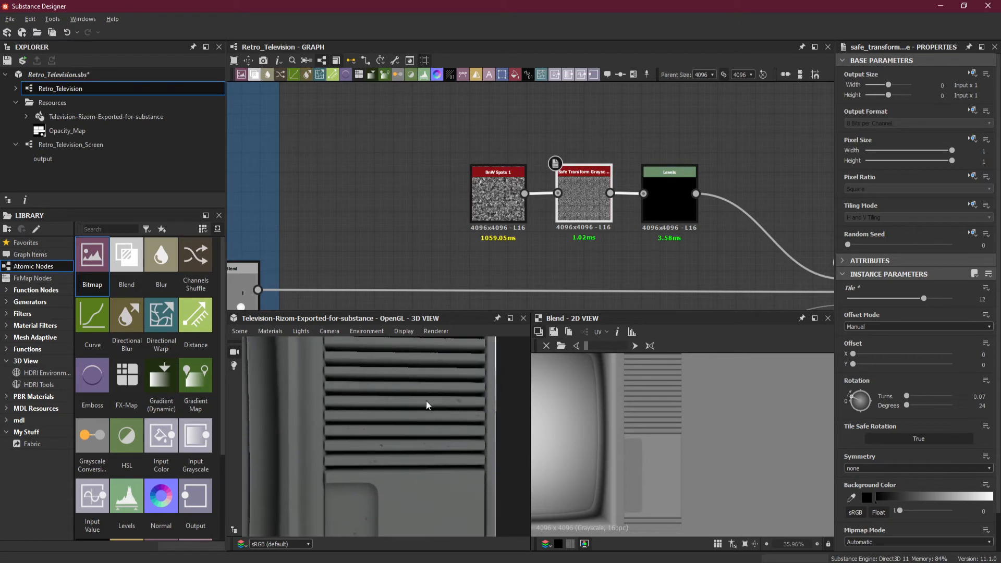
{"action": "middle_click_drag", "start_coordinate": [427, 401], "coordinate": [427, 452]}
{"action": "left_click_drag", "start_coordinate": [427, 453], "coordinate": [433, 427]}
{"action": "scroll", "coordinate": [427, 388], "scroll_direction": "up", "scroll_amount": 4}
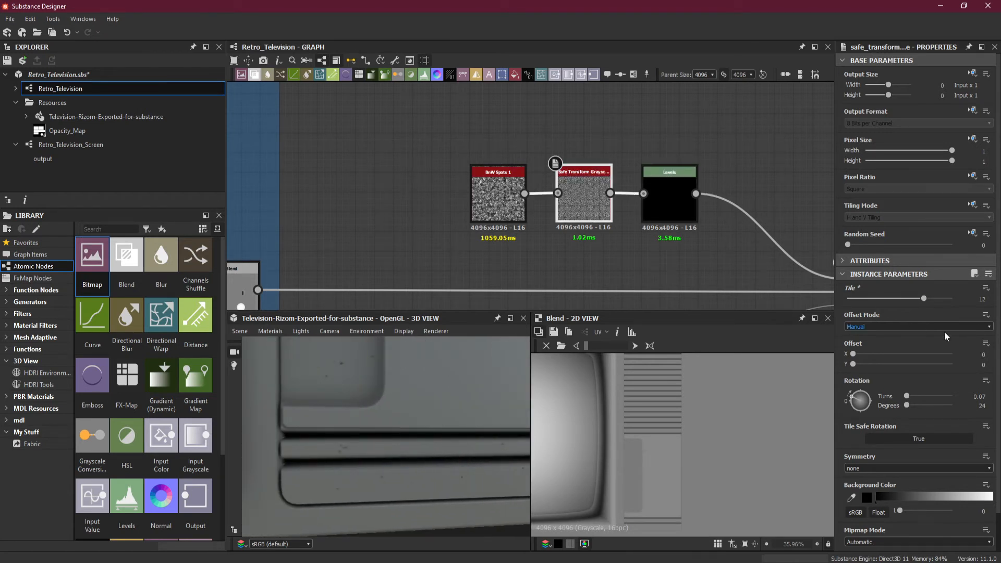
Step: Try a Tile value of 115 on the Safe Transform Grayscale node and set it back to 11
{"action": "left_click", "coordinate": [983, 299]}
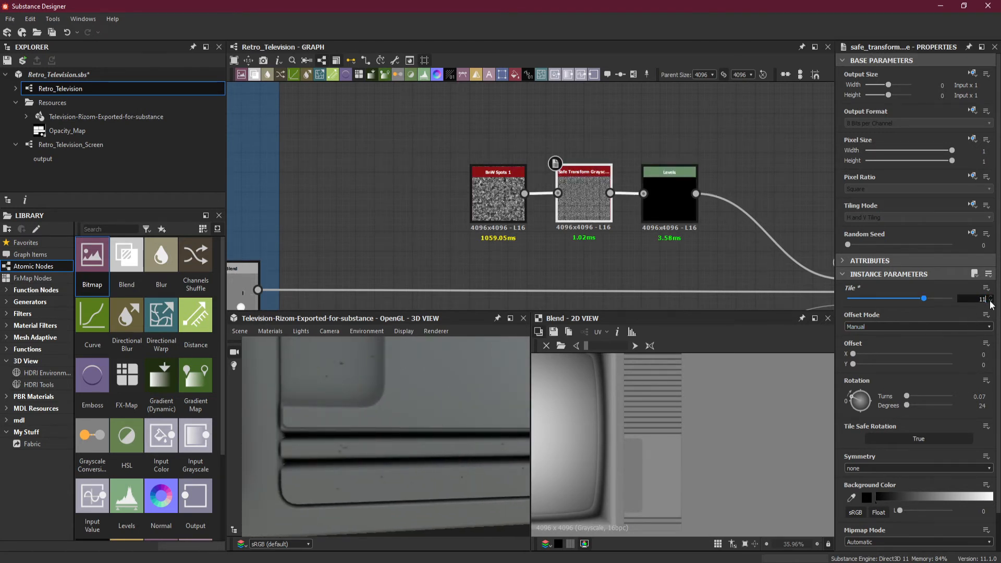
{"action": "key", "text": "Return"}
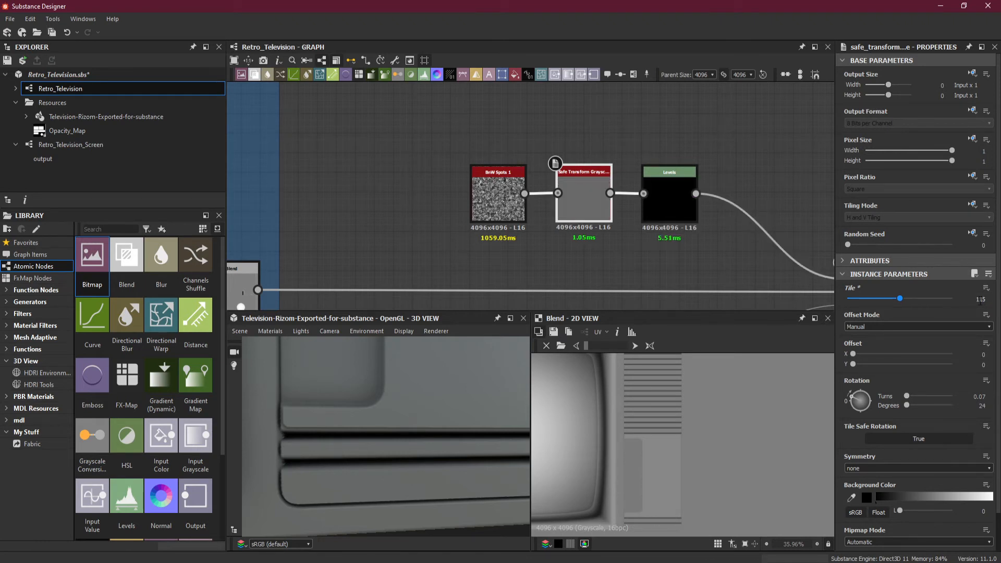
{"action": "left_click", "coordinate": [980, 300]}
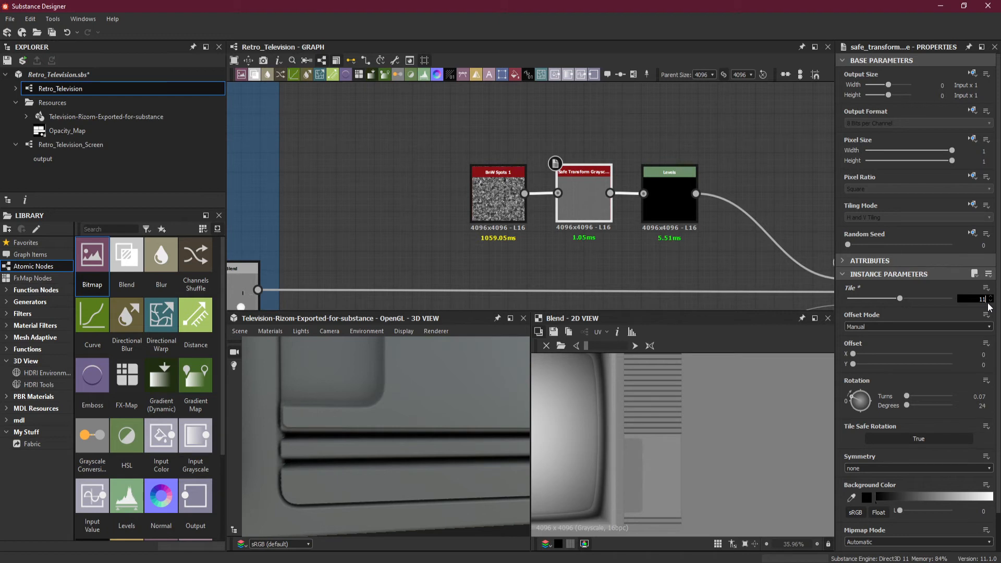
{"action": "key", "text": "Return"}
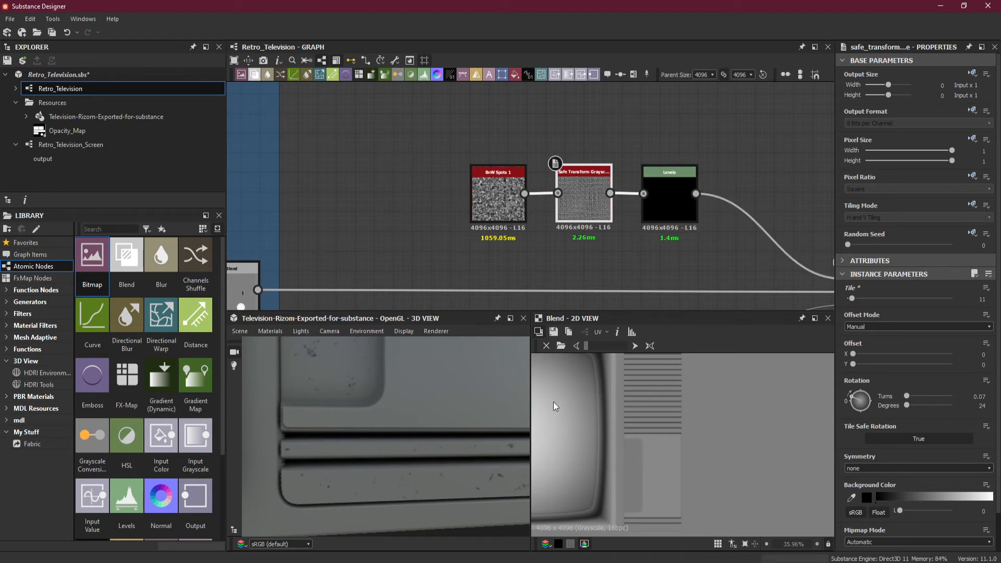
Step: Inspect the pits on the front panel's recess and lower strips up close, from several angles and under rotated lighting
{"action": "left_click_drag", "start_coordinate": [516, 399], "coordinate": [433, 468]}
{"action": "scroll", "coordinate": [434, 451], "scroll_direction": "down", "scroll_amount": 5}
{"action": "middle_click_drag", "start_coordinate": [434, 451], "coordinate": [440, 354]}
{"action": "right_click_drag", "start_coordinate": [417, 417], "coordinate": [416, 295]}
{"action": "middle_click_drag", "start_coordinate": [432, 349], "coordinate": [439, 405]}
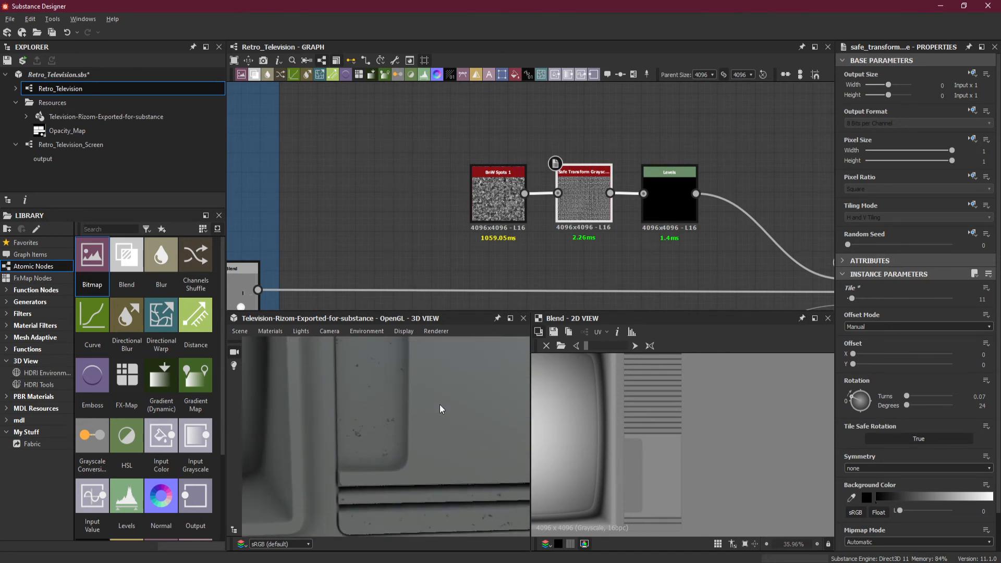
{"action": "left_click_drag", "start_coordinate": [440, 408], "coordinate": [434, 437]}
{"action": "right_click_drag", "start_coordinate": [433, 431], "coordinate": [456, 429]}
{"action": "middle_click_drag", "start_coordinate": [456, 430], "coordinate": [443, 425]}
{"action": "mouse_move", "coordinate": [443, 424]}
{"action": "right_mouse_down"}
{"action": "mouse_move", "coordinate": [457, 402]}
{"action": "mouse_move", "coordinate": [460, 415]}
{"action": "right_mouse_up"}
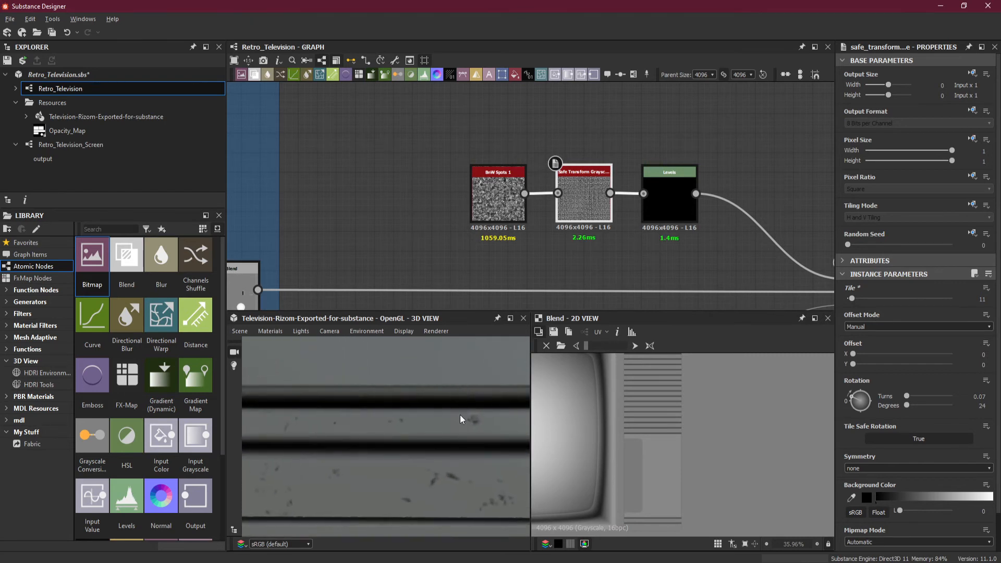
{"action": "middle_click_drag", "start_coordinate": [459, 414], "coordinate": [454, 414]}
{"action": "right_click_drag", "start_coordinate": [455, 414], "coordinate": [417, 427]}
{"action": "mouse_move", "coordinate": [417, 427]}
{"action": "left_mouse_down"}
{"action": "mouse_move", "coordinate": [448, 442]}
{"action": "mouse_move", "coordinate": [426, 431]}
{"action": "mouse_move", "coordinate": [411, 438]}
{"action": "left_mouse_up"}
{"action": "right_click_drag", "start_coordinate": [411, 438], "coordinate": [452, 392]}
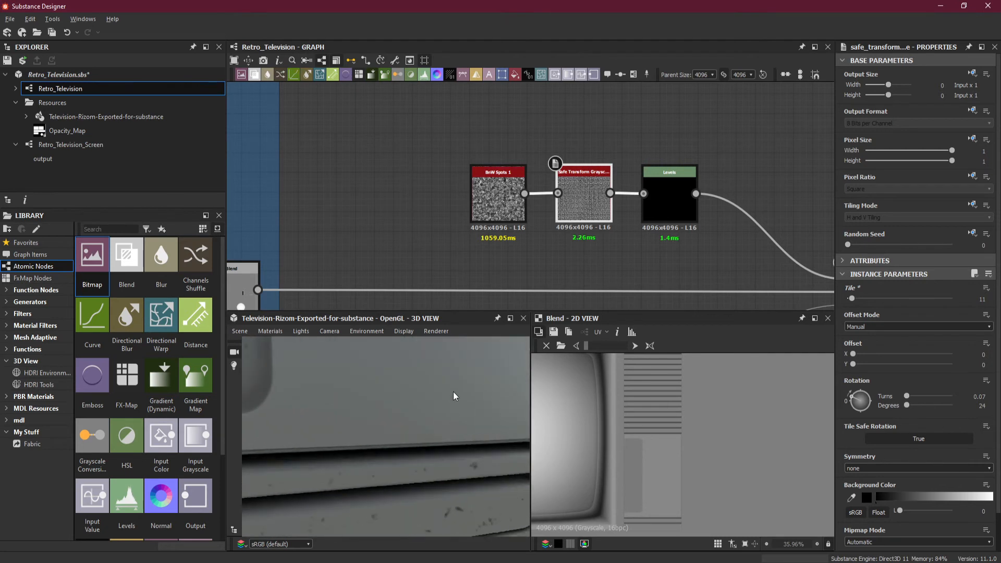
Step: Check how the pits read from farther away, on the control panel and across the whole television model
{"action": "left_click_drag", "start_coordinate": [453, 392], "coordinate": [401, 459]}
{"action": "scroll", "coordinate": [449, 403], "scroll_direction": "down", "scroll_amount": 10}
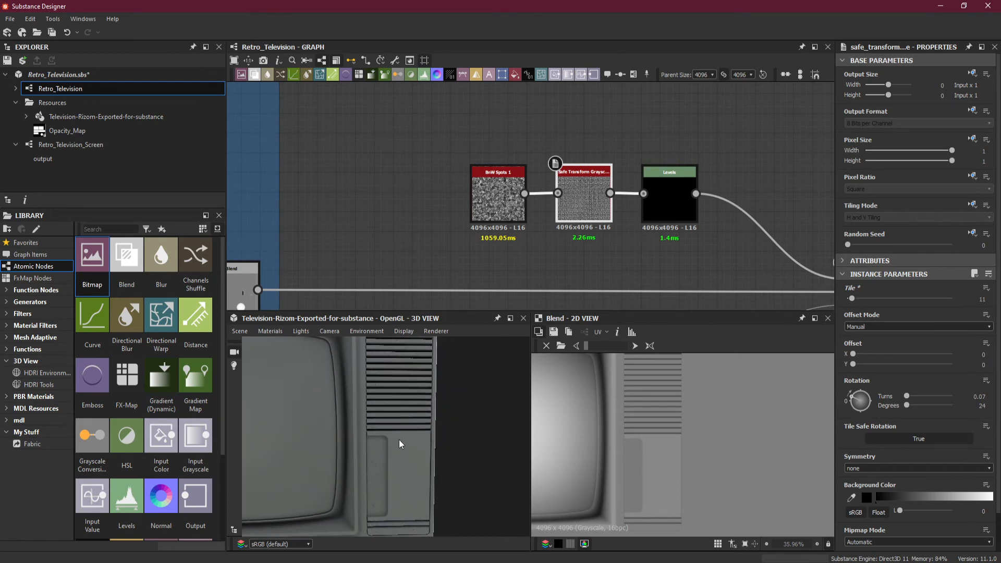
{"action": "scroll", "coordinate": [399, 440], "scroll_direction": "up", "scroll_amount": 5}
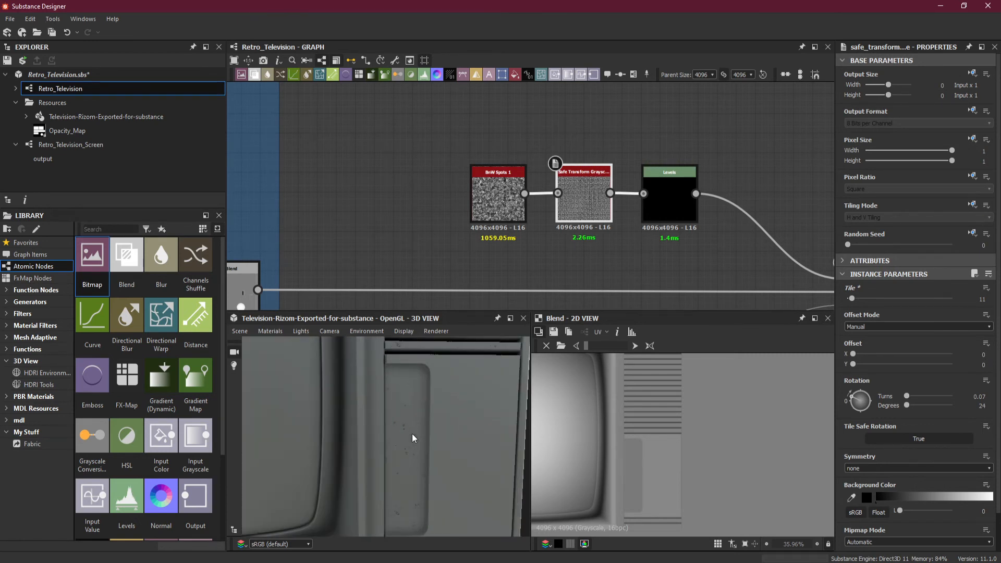
{"action": "mouse_move", "coordinate": [412, 433]}
{"action": "left_mouse_down"}
{"action": "mouse_move", "coordinate": [421, 443]}
{"action": "mouse_move", "coordinate": [420, 429]}
{"action": "left_mouse_up"}
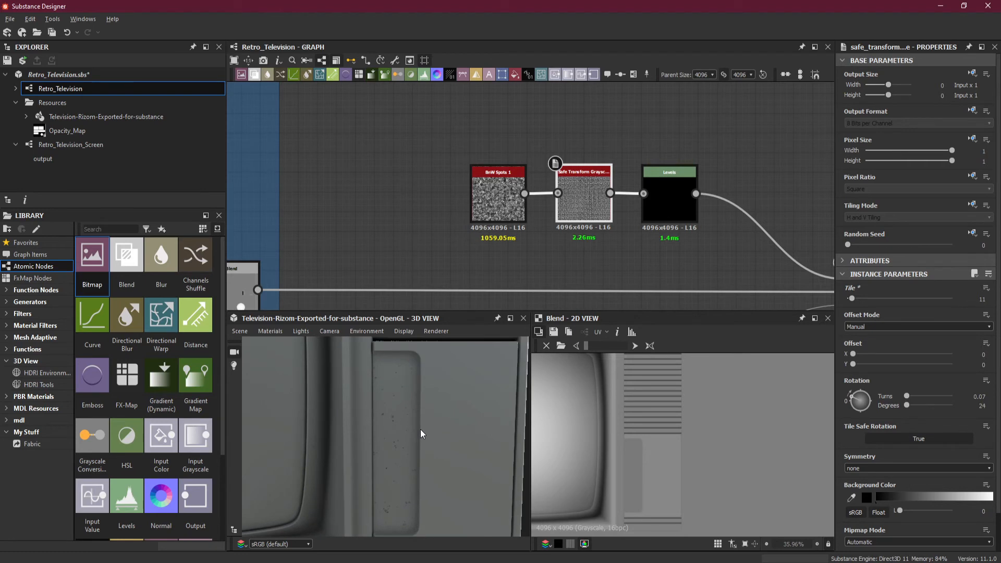
{"action": "scroll", "coordinate": [426, 430], "scroll_direction": "down", "scroll_amount": 3}
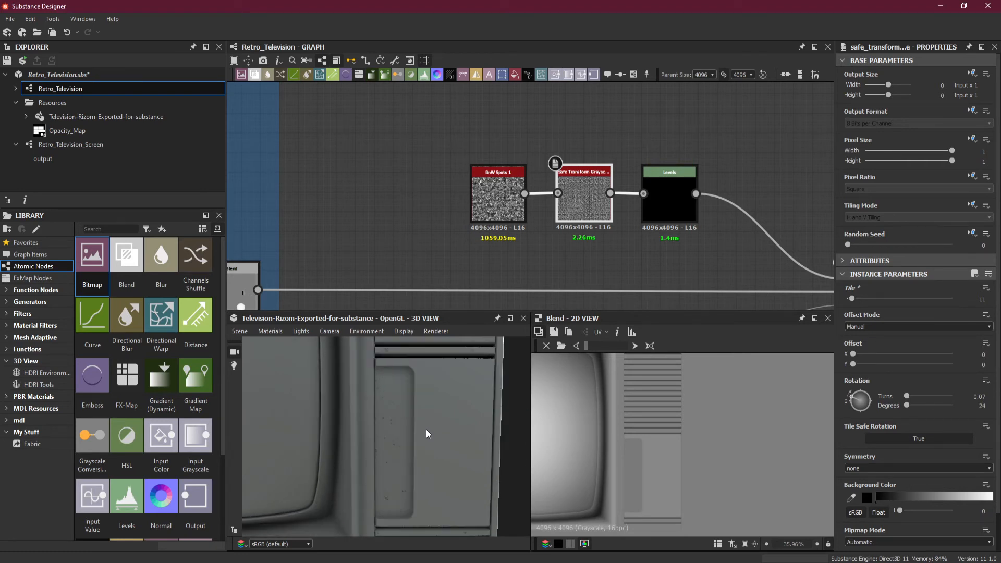
{"action": "left_click_drag", "start_coordinate": [426, 429], "coordinate": [394, 452]}
{"action": "scroll", "coordinate": [390, 438], "scroll_direction": "down", "scroll_amount": 3}
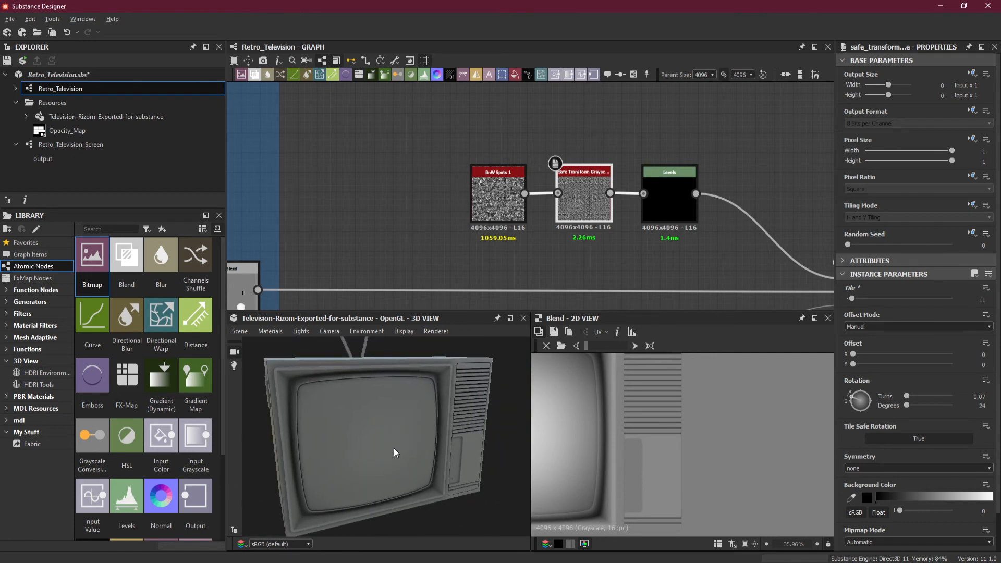